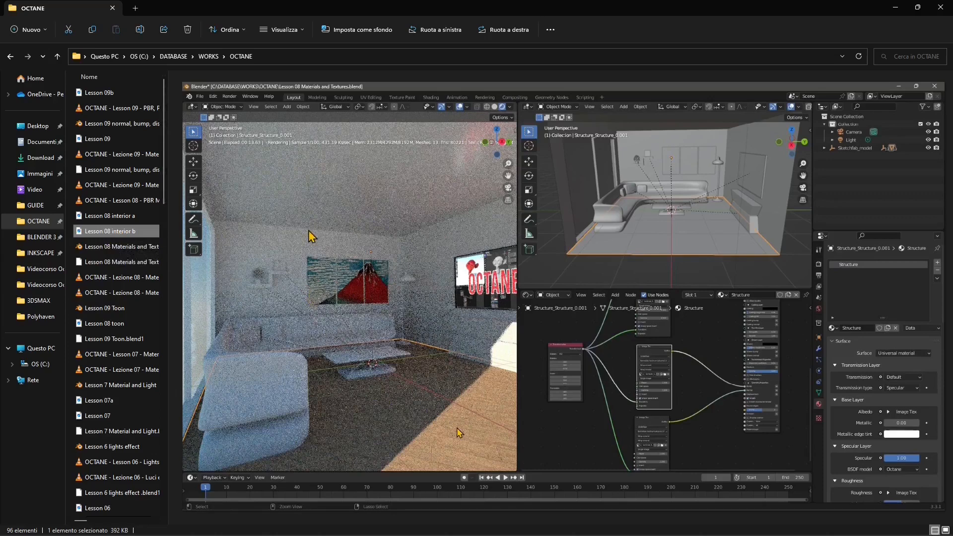
- Preview the saved lesson images Lesson 08 toon, Lesson 07a, Lesson 09 and Lesson 09b in the OCTANE folder
{"action": "left_click", "coordinate": [120, 323]}
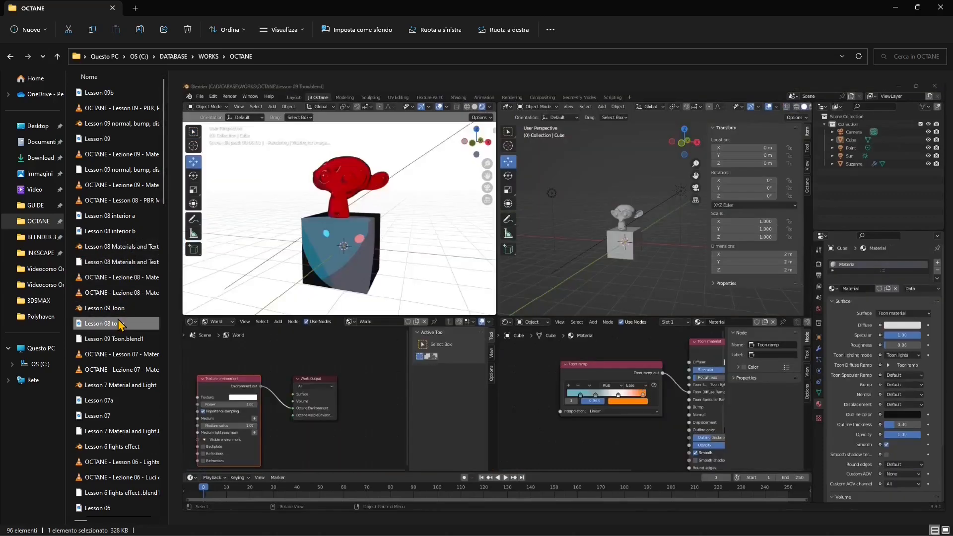
{"action": "left_click", "coordinate": [117, 404]}
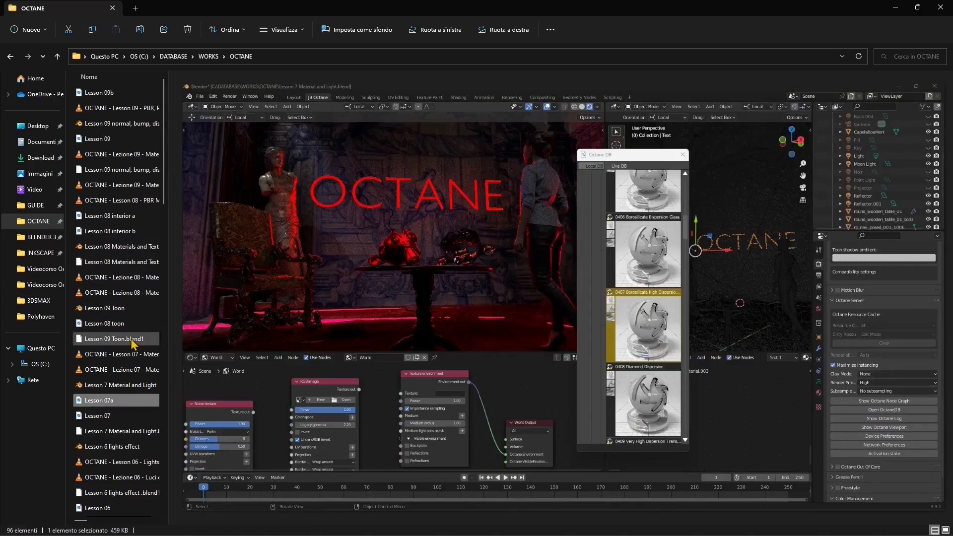
{"action": "left_click", "coordinate": [124, 325]}
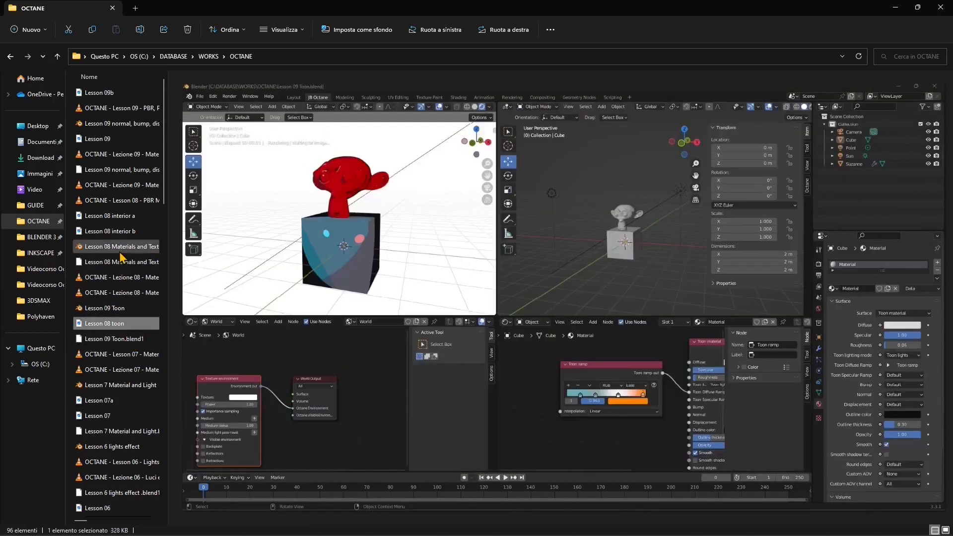
{"action": "left_click", "coordinate": [112, 140]}
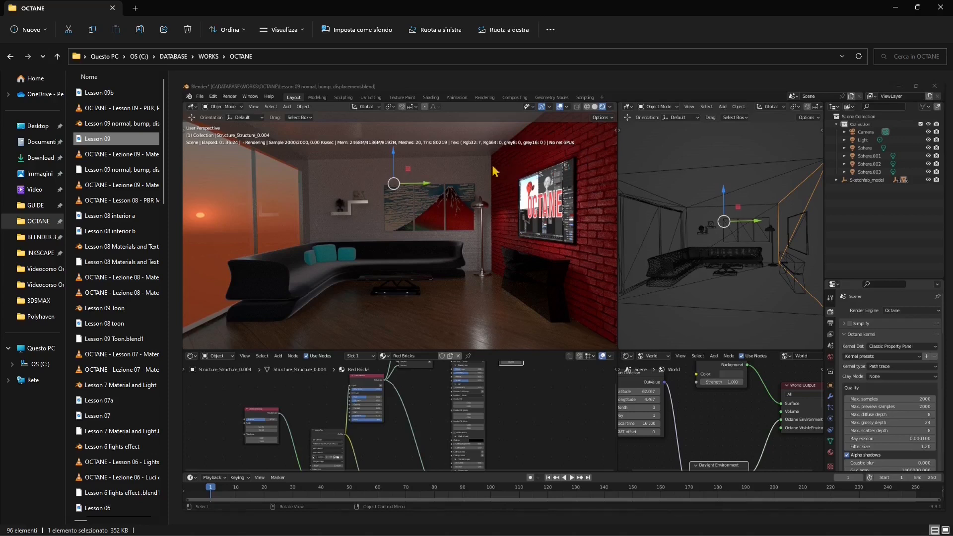
{"action": "left_click", "coordinate": [96, 96]}
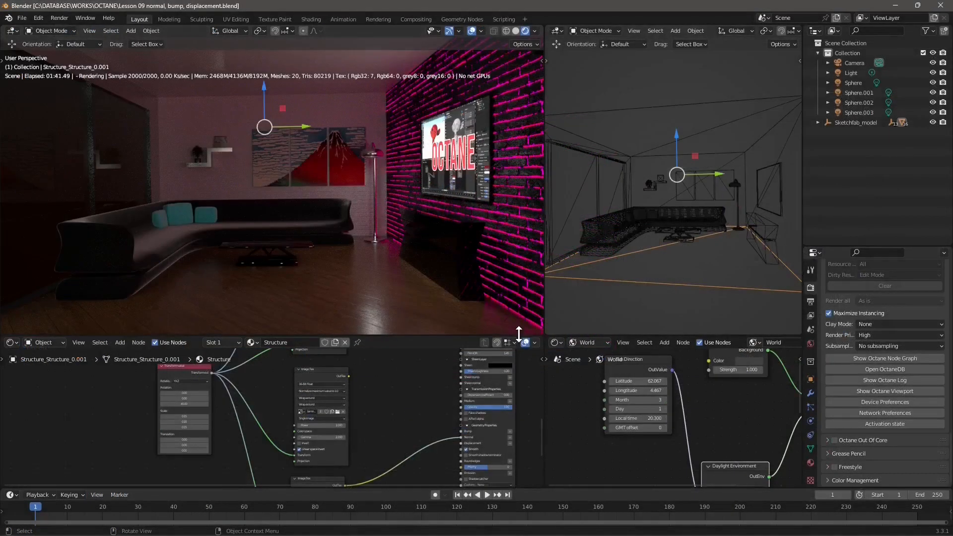
- Switch to Blender, enlarge the node editors beneath the viewports and examine the floor's Structure material nodes
{"action": "left_click_drag", "start_coordinate": [520, 341], "coordinate": [527, 190]}
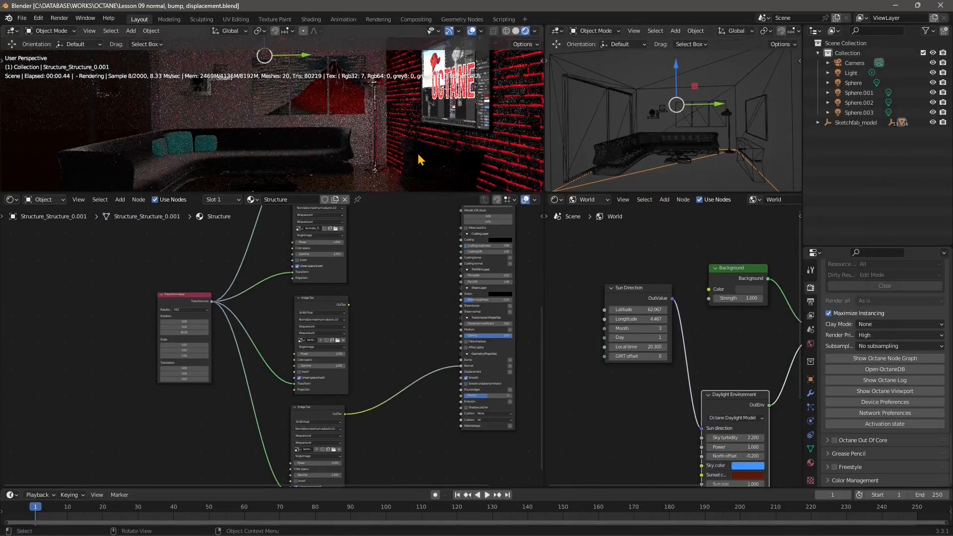
{"action": "middle_click_drag", "start_coordinate": [334, 362], "coordinate": [229, 401]}
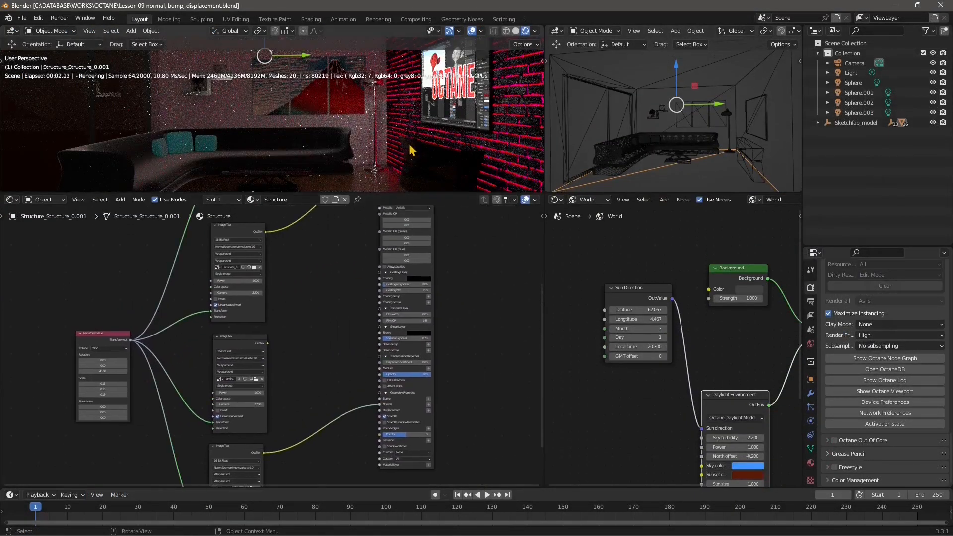
{"action": "scroll", "coordinate": [372, 315], "scroll_direction": "up", "scroll_amount": 3}
{"action": "middle_click_drag", "start_coordinate": [394, 320], "coordinate": [365, 399]}
{"action": "scroll", "coordinate": [313, 374], "scroll_direction": "down", "scroll_amount": 1}
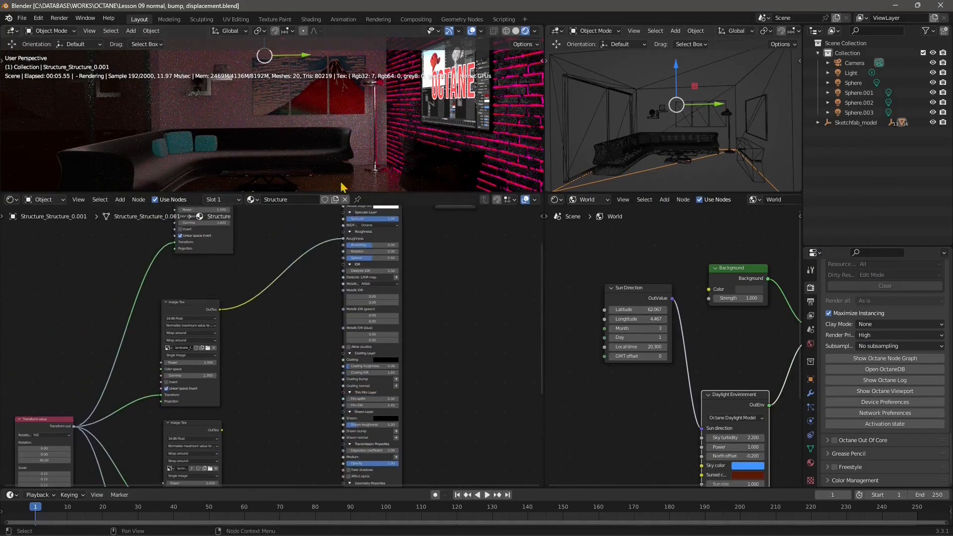
{"action": "middle_click_drag", "start_coordinate": [313, 237], "coordinate": [296, 350]}
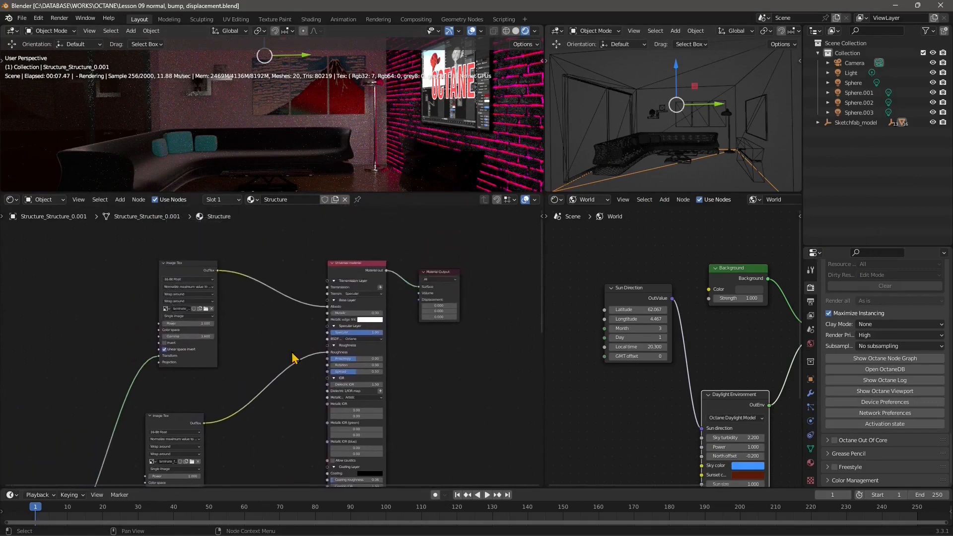
{"action": "scroll", "coordinate": [355, 295], "scroll_direction": "up", "scroll_amount": 3}
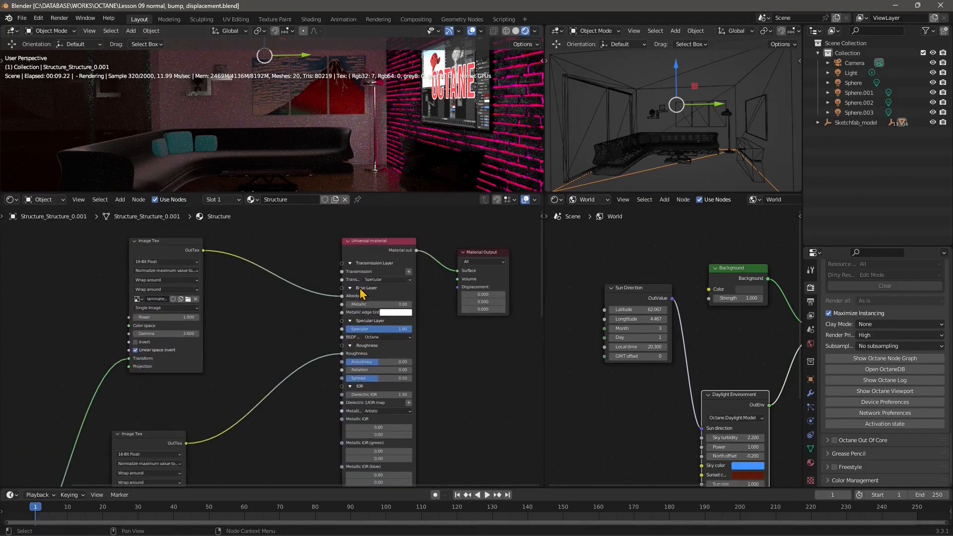
- Select the brick wall and disconnect the Texture emission node from the Emission input of its Red Bricks material
{"action": "left_click", "coordinate": [502, 171]}
{"action": "middle_click_drag", "start_coordinate": [328, 404], "coordinate": [311, 292]}
{"action": "scroll", "coordinate": [298, 320], "scroll_direction": "down", "scroll_amount": 7}
{"action": "middle_click_drag", "start_coordinate": [316, 428], "coordinate": [316, 376]}
{"action": "scroll", "coordinate": [325, 457], "scroll_direction": "up", "scroll_amount": 1}
{"action": "scroll", "coordinate": [358, 457], "scroll_direction": "up", "scroll_amount": 1}
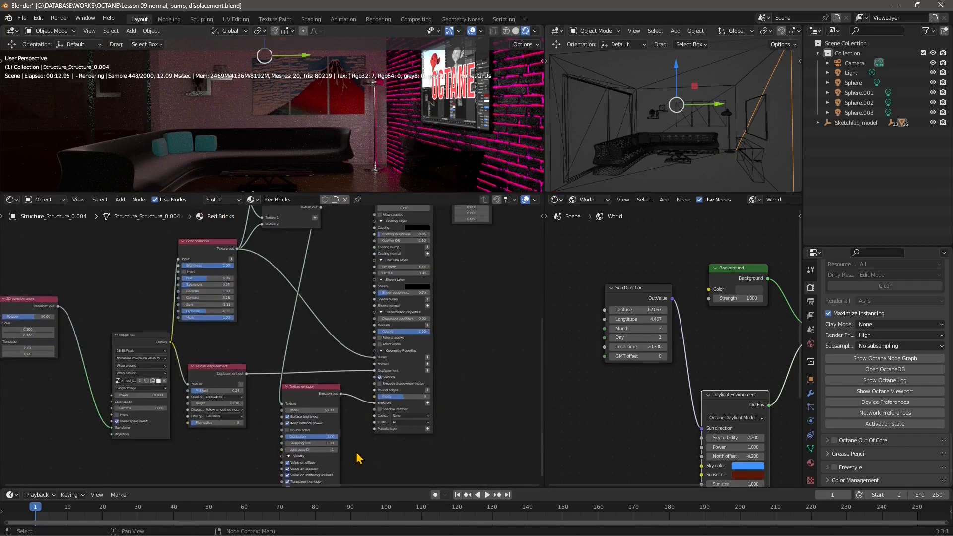
{"action": "scroll", "coordinate": [360, 457], "scroll_direction": "up", "scroll_amount": 1}
{"action": "scroll", "coordinate": [375, 452], "scroll_direction": "up", "scroll_amount": 2}
{"action": "middle_click_drag", "start_coordinate": [374, 447], "coordinate": [321, 415]}
{"action": "left_click_drag", "start_coordinate": [301, 381], "coordinate": [310, 341]}
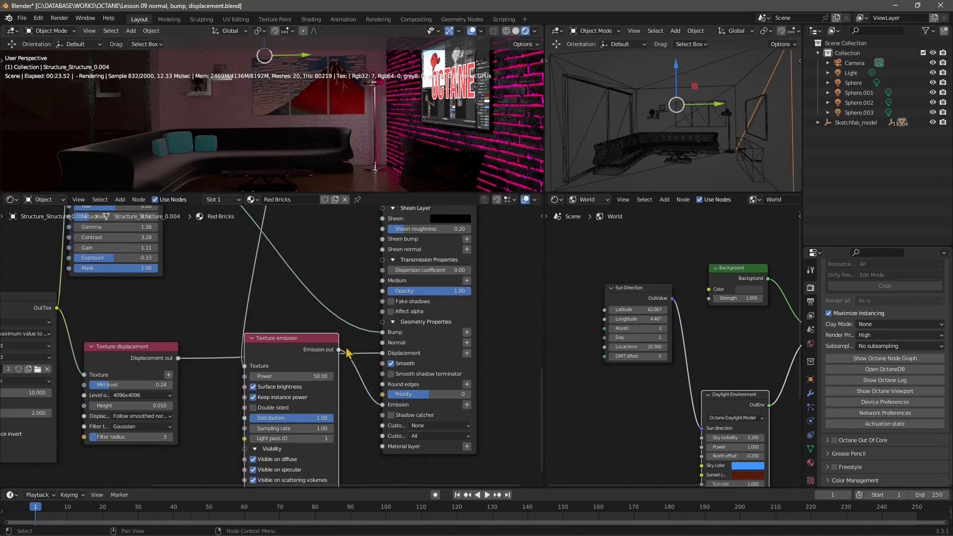
{"action": "left_click_drag", "start_coordinate": [314, 348], "coordinate": [303, 355]}
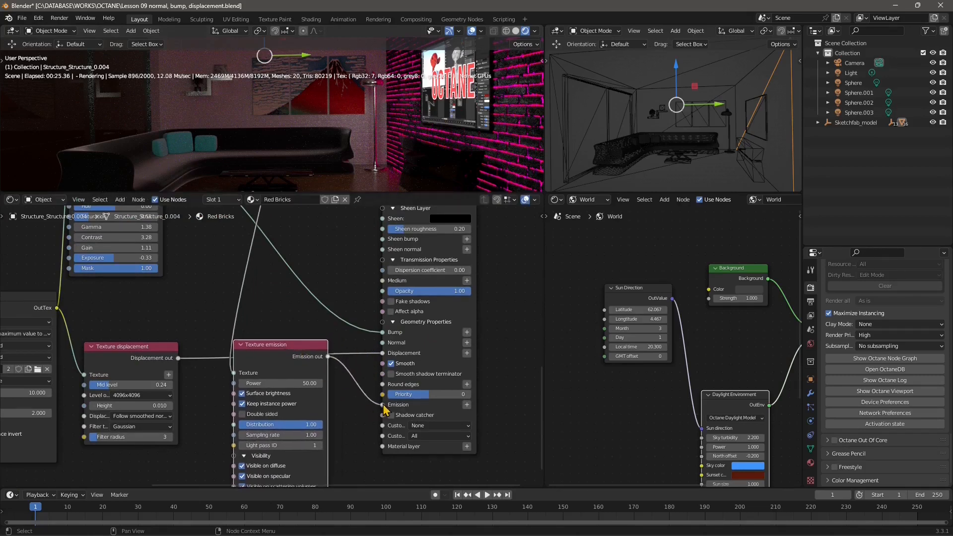
{"action": "left_click_drag", "start_coordinate": [383, 404], "coordinate": [374, 389]}
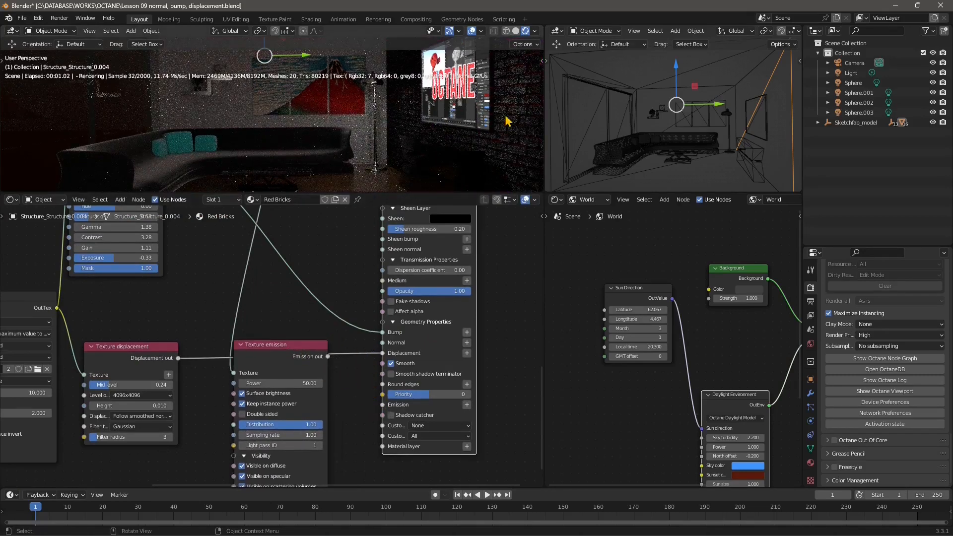
- Connect the Multiply texture node's output to the Albedo input of the Red Bricks material
{"action": "middle_click_drag", "start_coordinate": [315, 272], "coordinate": [368, 300]}
{"action": "middle_click_drag", "start_coordinate": [359, 389], "coordinate": [334, 426]}
{"action": "left_click_drag", "start_coordinate": [292, 464], "coordinate": [377, 229]}
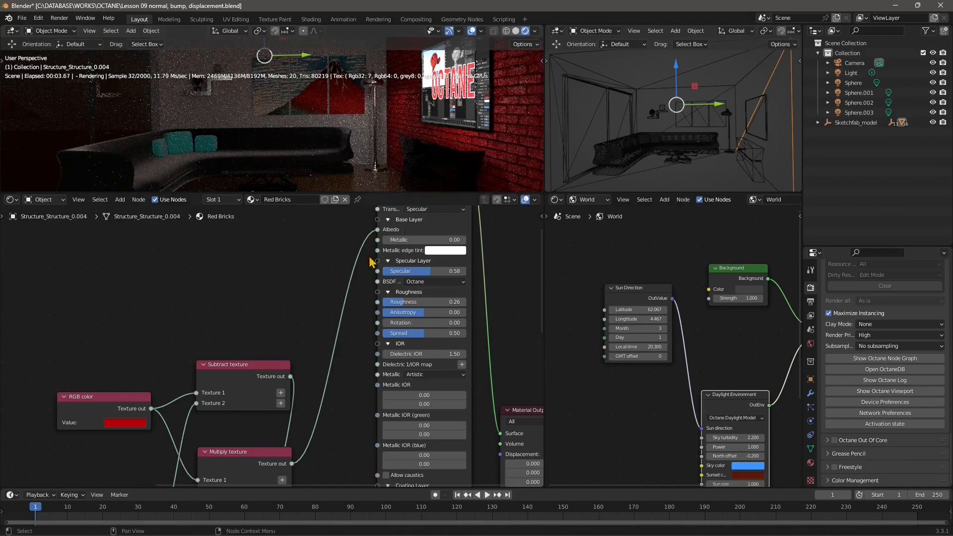
- Move the Subtract texture node further above the RGB color node and shift the Multiply texture node slightly upward
{"action": "middle_click_drag", "start_coordinate": [305, 406], "coordinate": [335, 357]}
{"action": "left_click_drag", "start_coordinate": [273, 310], "coordinate": [273, 275]}
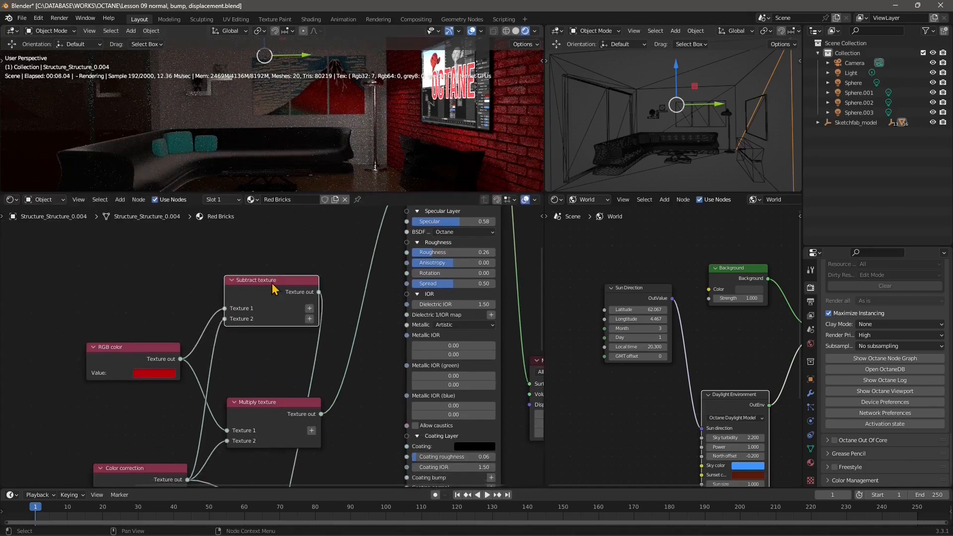
{"action": "left_click_drag", "start_coordinate": [271, 410], "coordinate": [270, 397]}
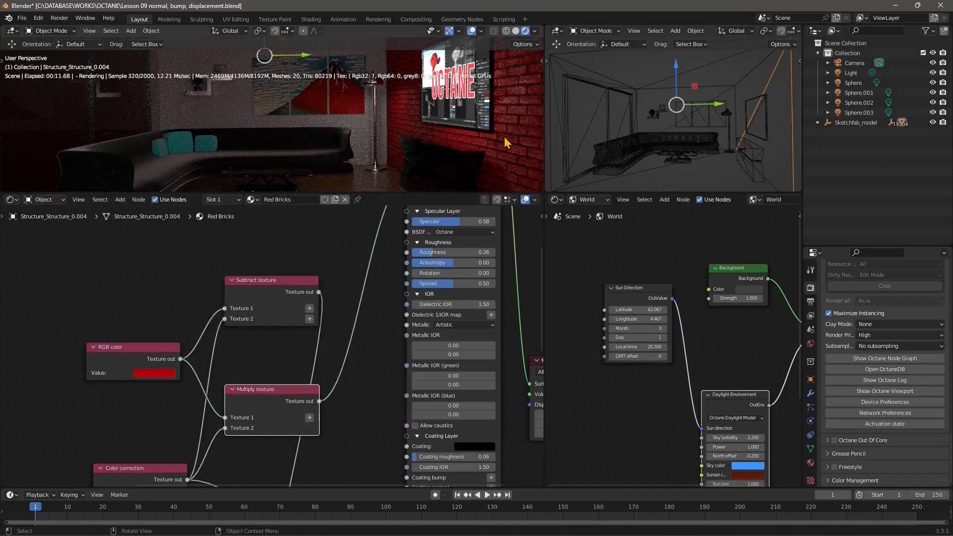
- Examine the rendered red brick wall up close where it meets the sofa corner
{"action": "scroll", "coordinate": [496, 144], "scroll_direction": "up", "scroll_amount": 4}
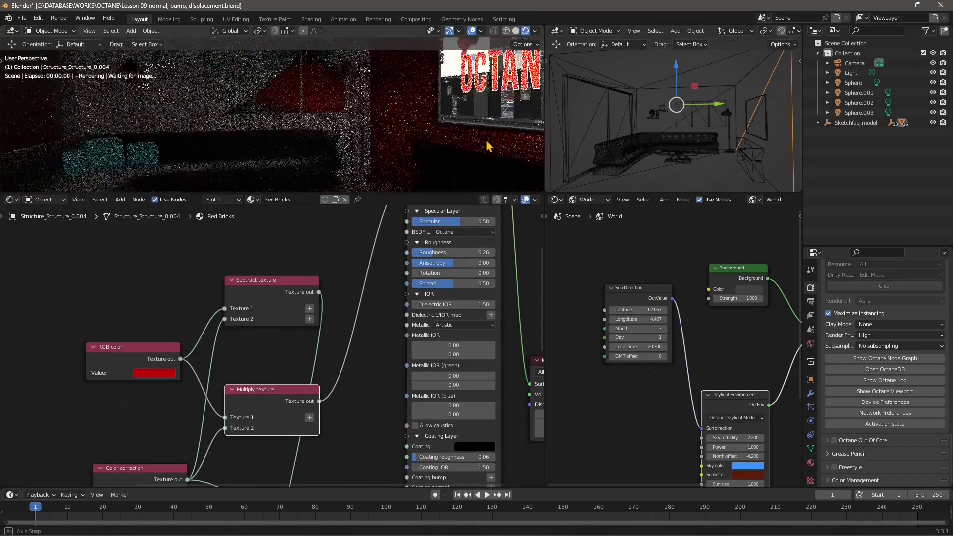
{"action": "scroll", "coordinate": [317, 152], "scroll_direction": "up", "scroll_amount": 4}
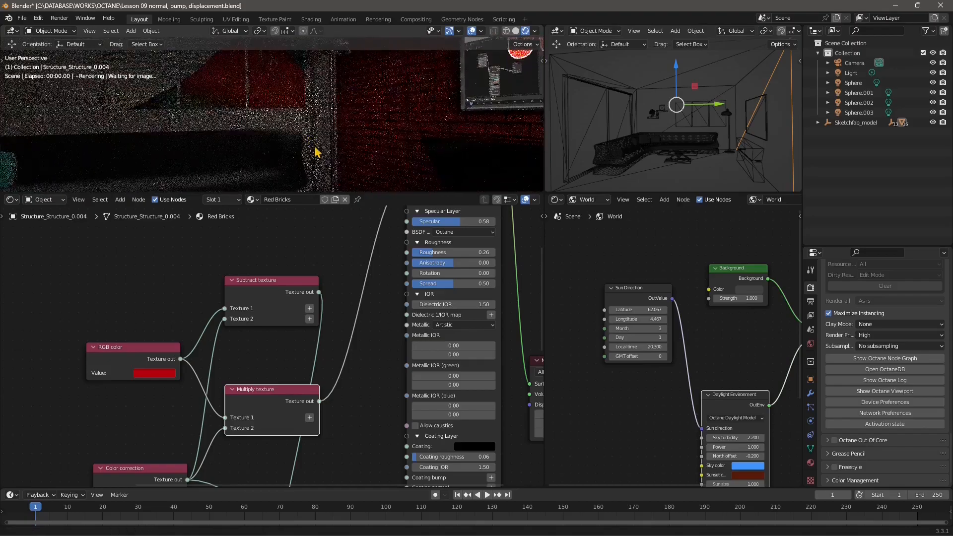
{"action": "scroll", "coordinate": [327, 149], "scroll_direction": "up", "scroll_amount": 4}
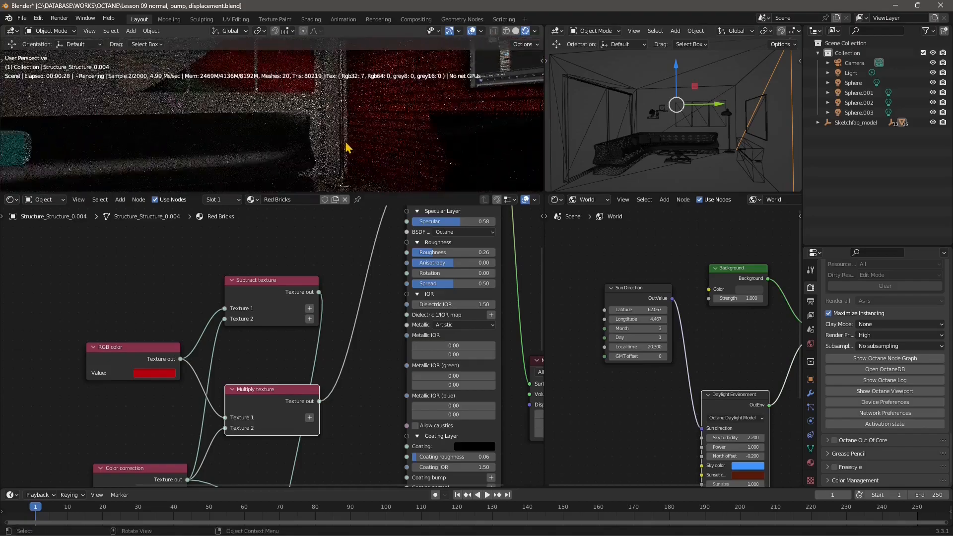
{"action": "scroll", "coordinate": [349, 148], "scroll_direction": "up", "scroll_amount": 2}
{"action": "middle_click_drag", "start_coordinate": [391, 138], "coordinate": [365, 108]}
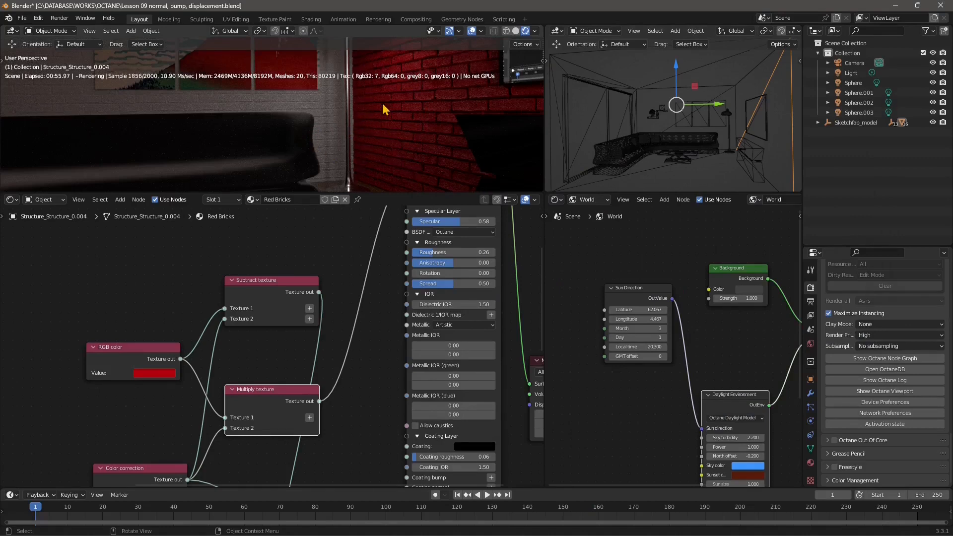
- Select the sofa, inspect its OctaneDB Material.004 nodes and remove that material slot from the object
{"action": "left_click", "coordinate": [270, 151]}
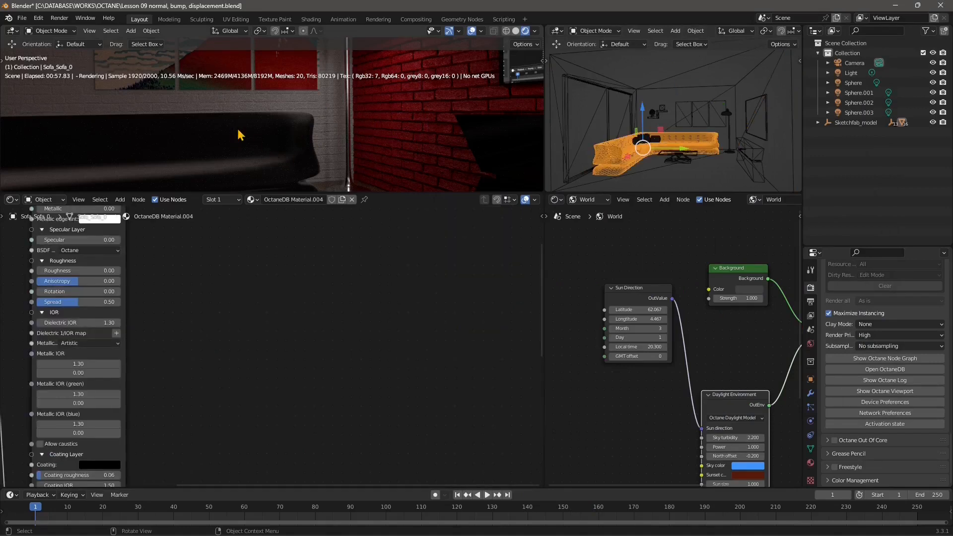
{"action": "middle_click_drag", "start_coordinate": [168, 412], "coordinate": [390, 385]}
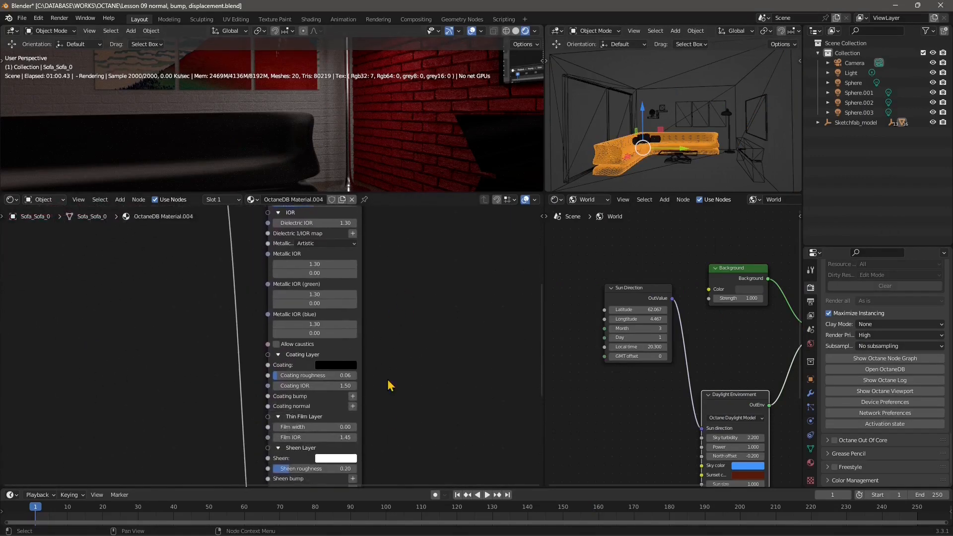
{"action": "middle_click_drag", "start_coordinate": [407, 290], "coordinate": [436, 404]}
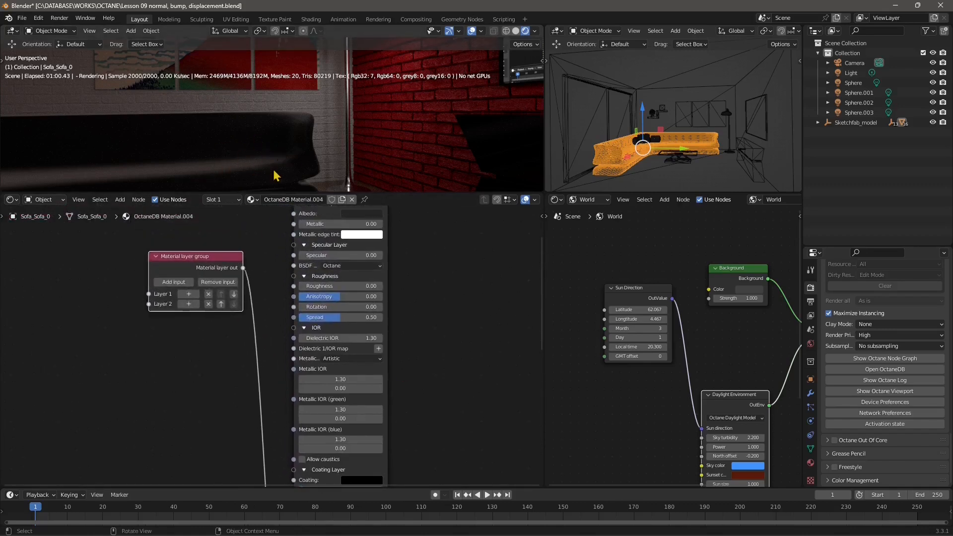
{"action": "scroll", "coordinate": [280, 388], "scroll_direction": "down", "scroll_amount": 2}
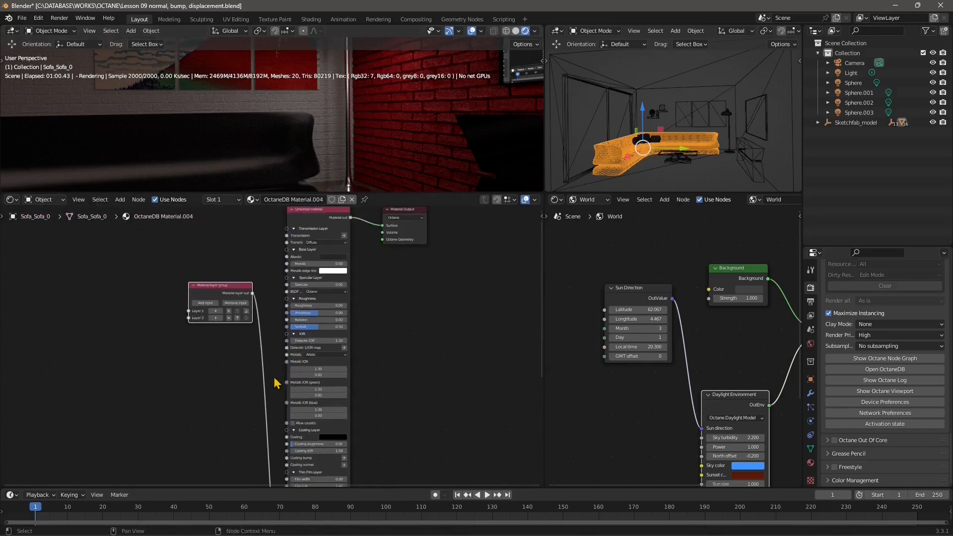
{"action": "middle_click_drag", "start_coordinate": [283, 426], "coordinate": [249, 458]}
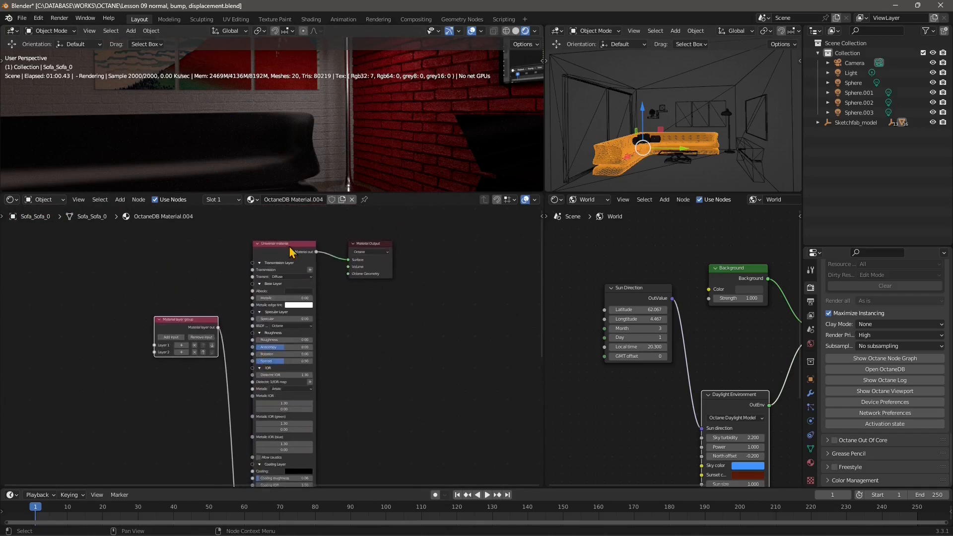
{"action": "left_click", "coordinate": [259, 355]}
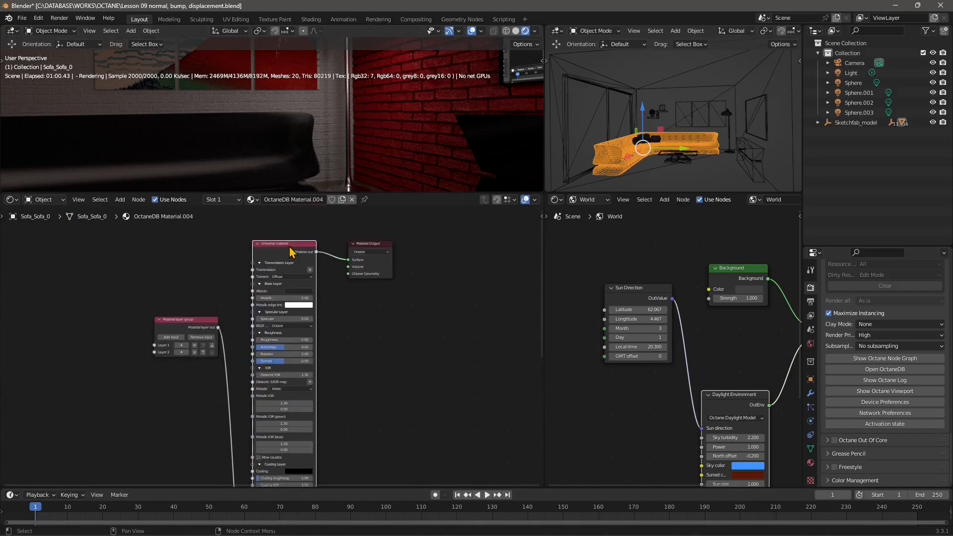
{"action": "left_click", "coordinate": [810, 462]}
{"action": "scroll", "coordinate": [885, 369], "scroll_direction": "down", "scroll_amount": 10}
{"action": "scroll", "coordinate": [884, 370], "scroll_direction": "up", "scroll_amount": 12}
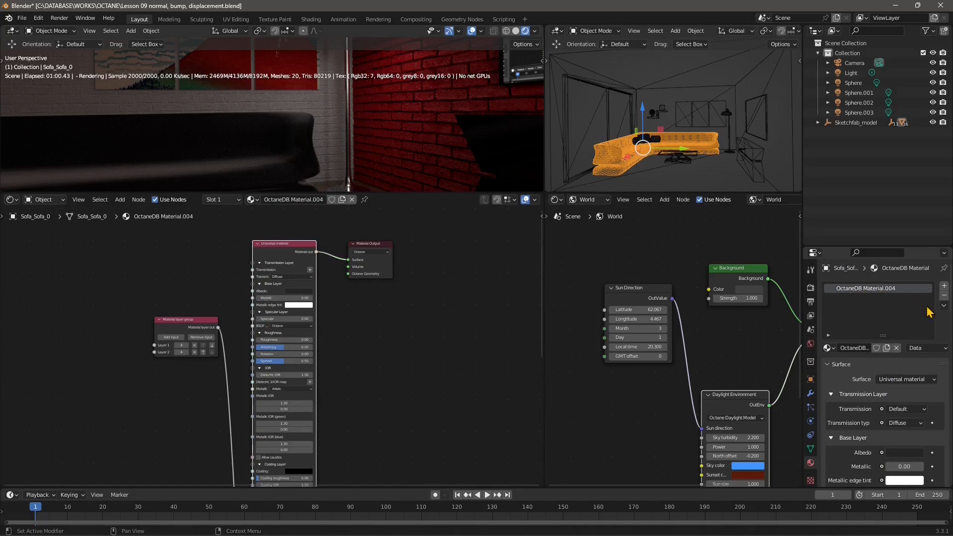
{"action": "left_click", "coordinate": [943, 295]}
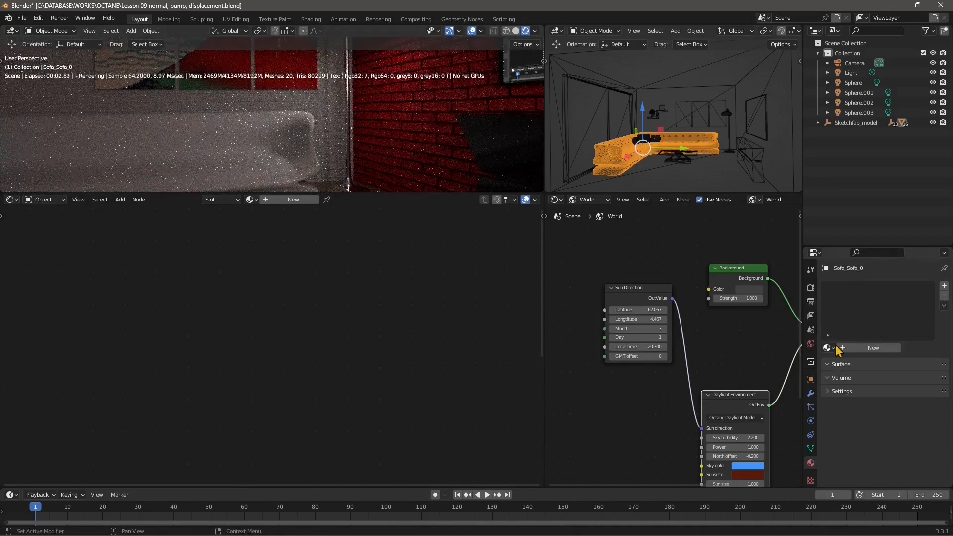
- Create a new material for the sofa and set its surface type to Hair material
{"action": "left_click", "coordinate": [862, 347]}
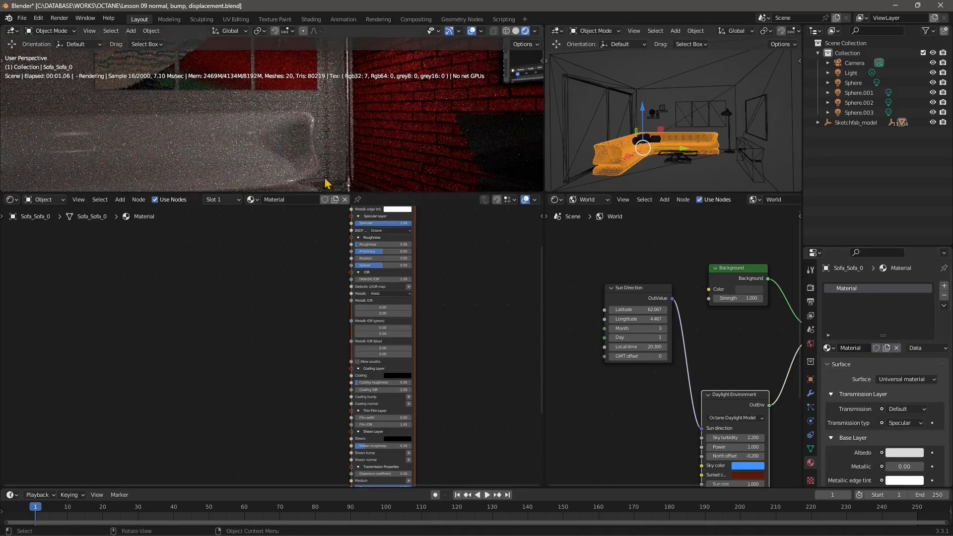
{"action": "middle_click_drag", "start_coordinate": [368, 288], "coordinate": [335, 396]}
{"action": "scroll", "coordinate": [357, 318], "scroll_direction": "up", "scroll_amount": 2}
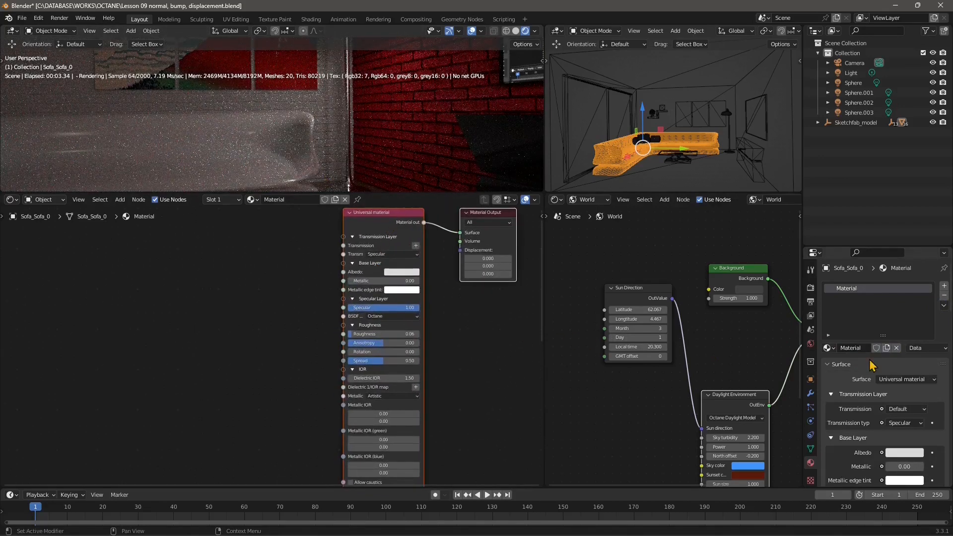
{"action": "left_click", "coordinate": [893, 379]}
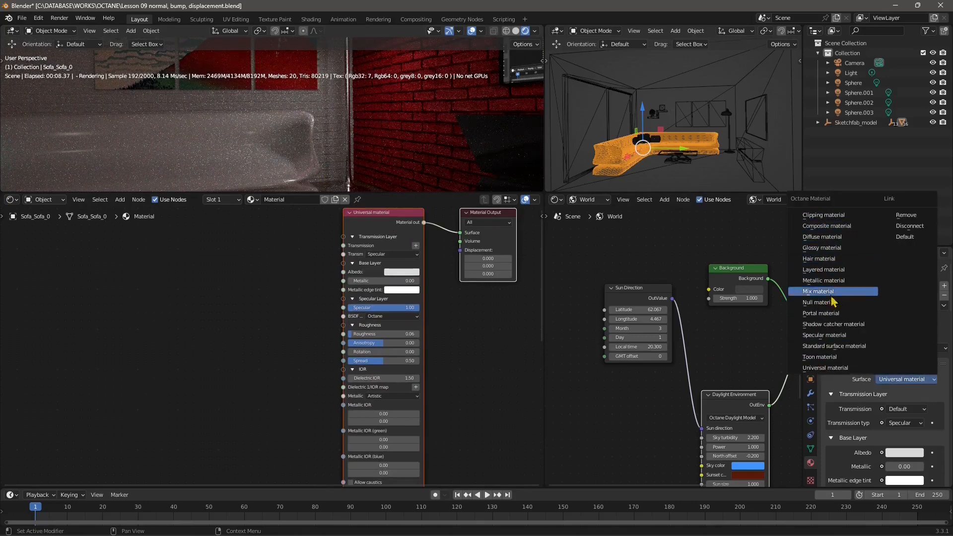
{"action": "left_click", "coordinate": [822, 258]}
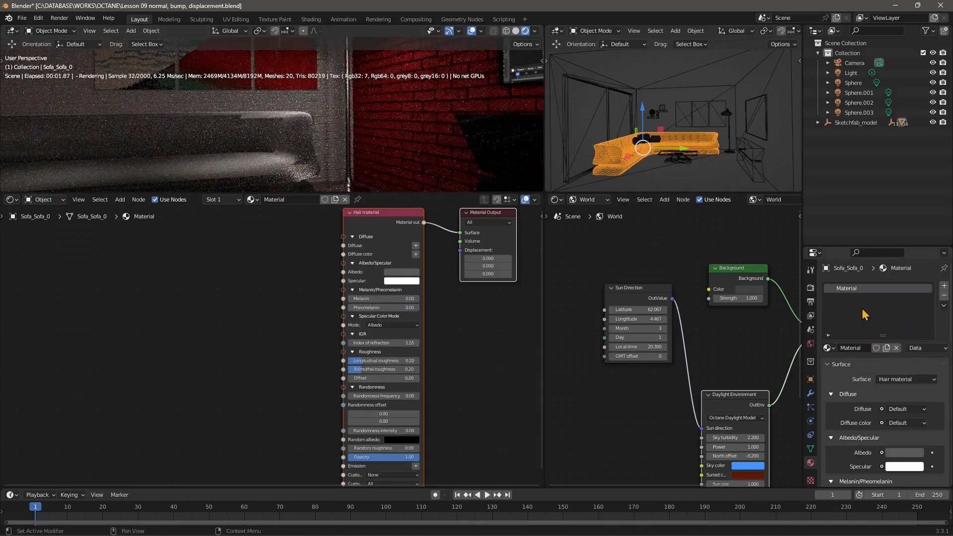
- Reselect Hair material as the sofa's surface type, then try Mix material and Diffuse material
{"action": "left_click", "coordinate": [888, 382]}
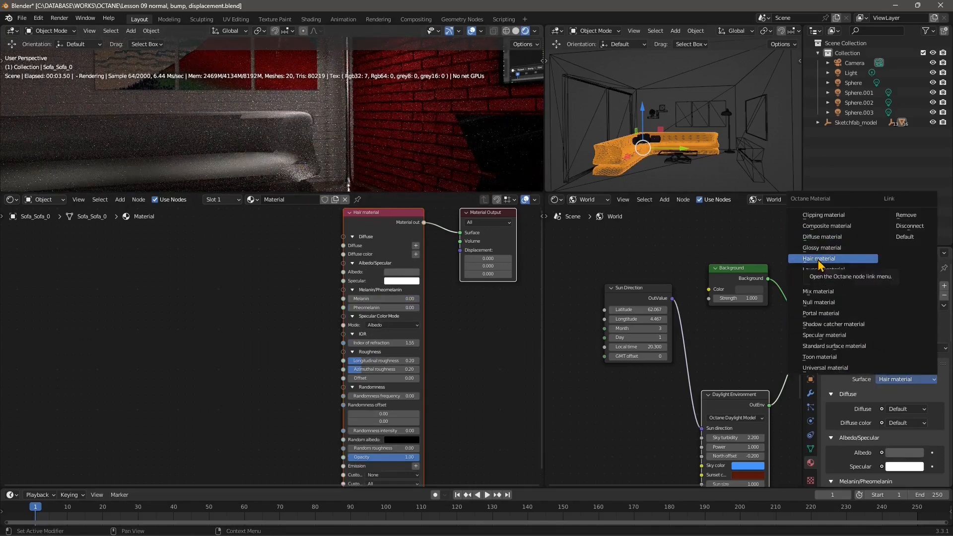
{"action": "left_click", "coordinate": [819, 258]}
{"action": "left_click", "coordinate": [869, 382]}
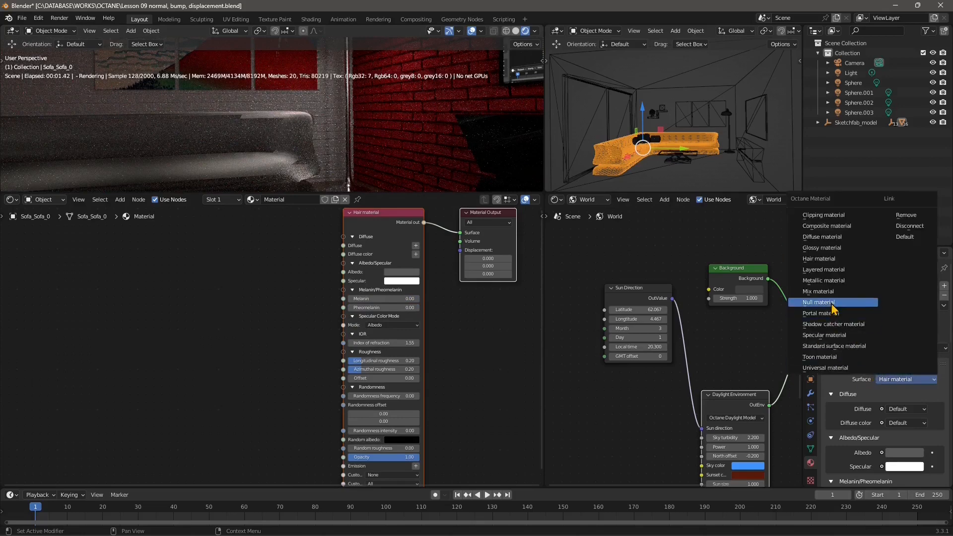
{"action": "left_click", "coordinate": [804, 292]}
{"action": "left_click", "coordinate": [881, 380]}
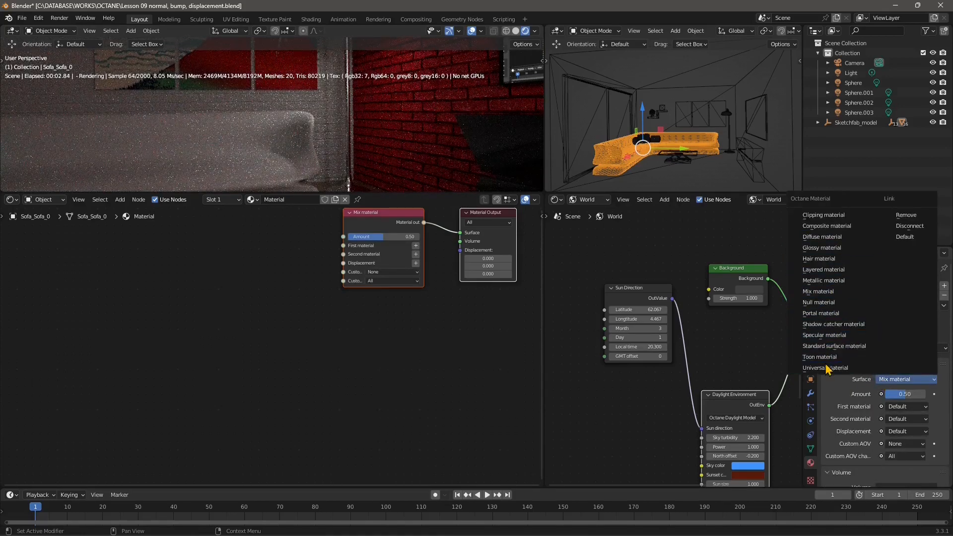
{"action": "left_click", "coordinate": [822, 237]}
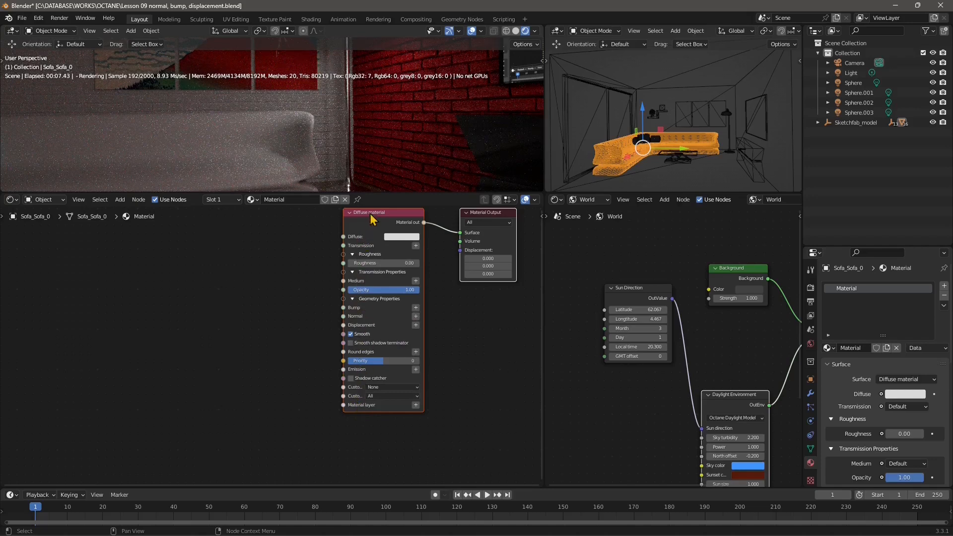
- Try Universal material, Specular material and Glossy material in turn as the sofa's surface type
{"action": "left_click", "coordinate": [896, 380]}
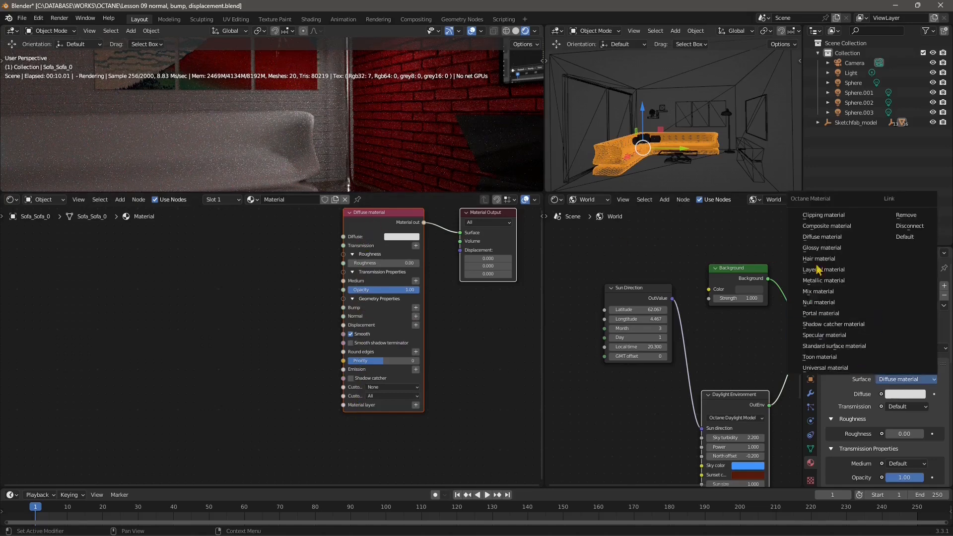
{"action": "left_click", "coordinate": [830, 368]}
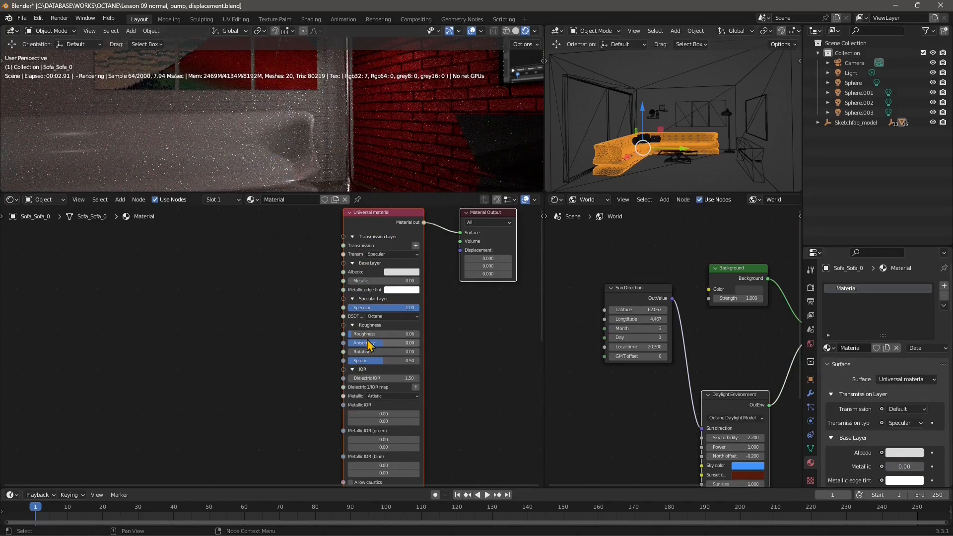
{"action": "left_click", "coordinate": [893, 379]}
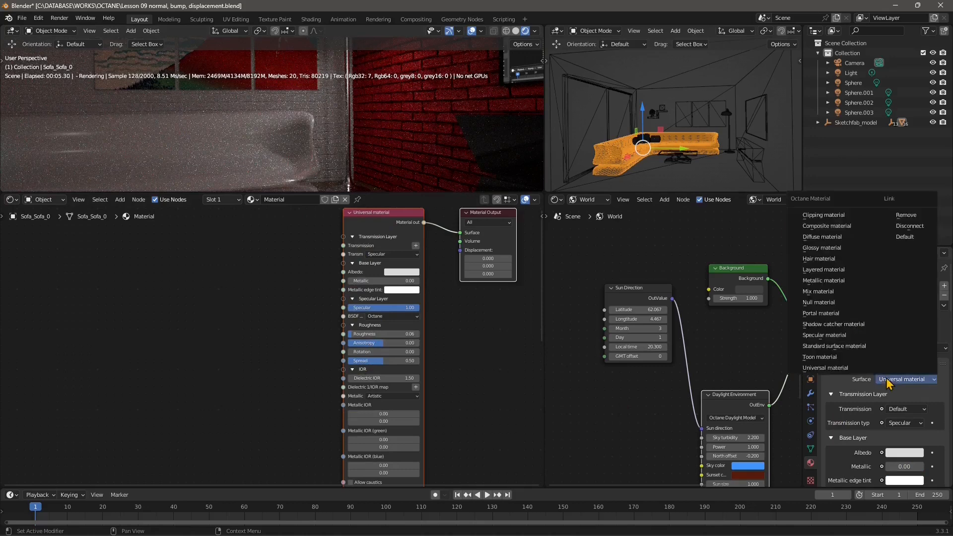
{"action": "left_click", "coordinate": [820, 334]}
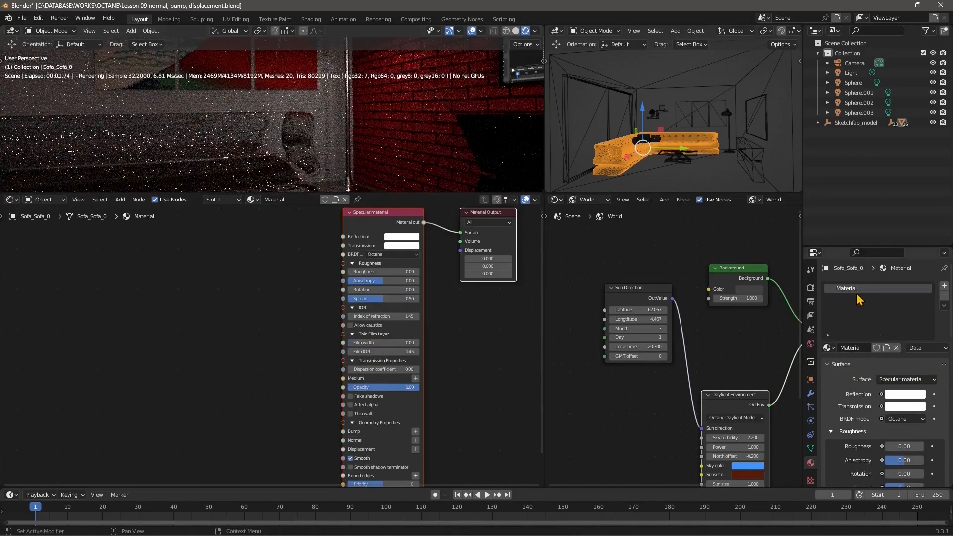
{"action": "left_click", "coordinate": [890, 383]}
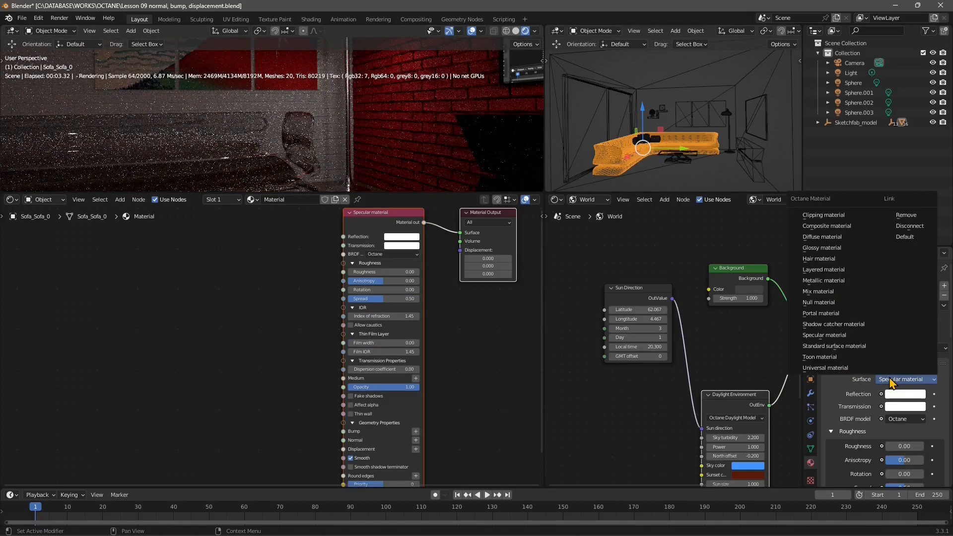
{"action": "left_click", "coordinate": [827, 250]}
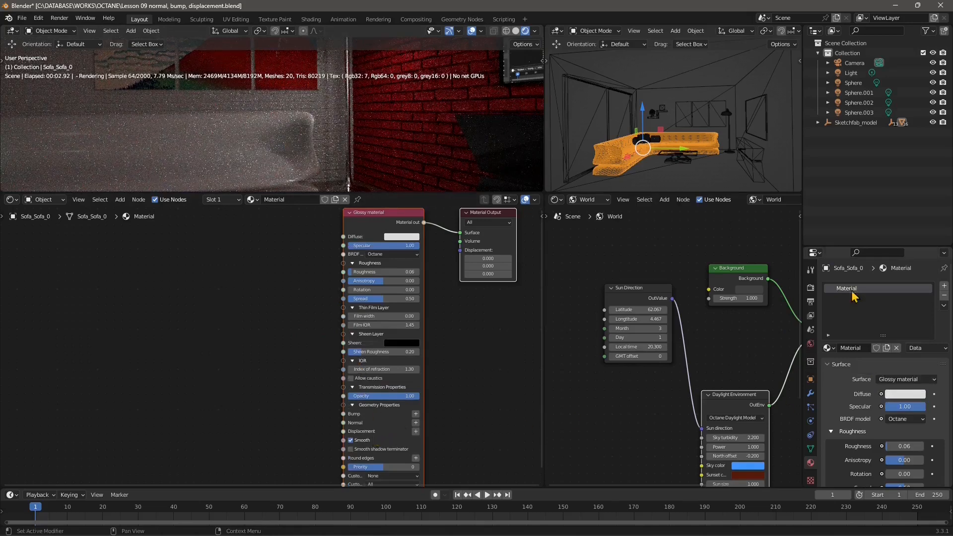
- Switch the sofa's surface to Universal material with Specular 0.00, Roughness 0.60 and Anisotropy -0.64
{"action": "left_click", "coordinate": [904, 380]}
{"action": "left_click", "coordinate": [830, 368]}
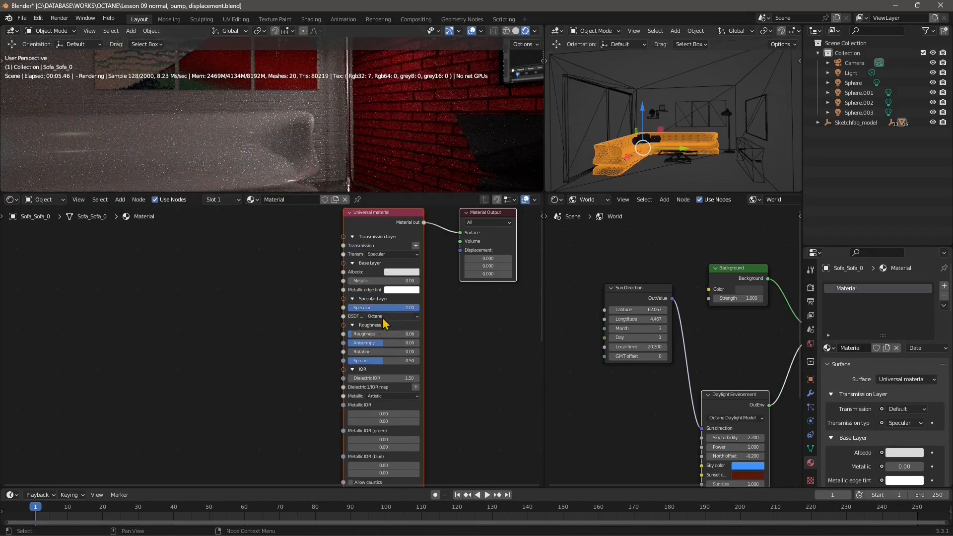
{"action": "left_click_drag", "start_coordinate": [387, 307], "coordinate": [352, 314]}
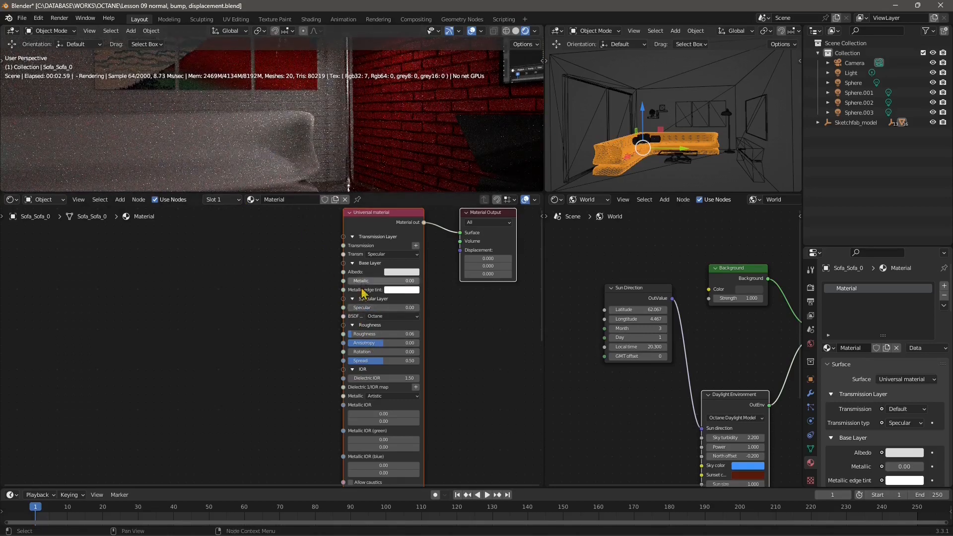
{"action": "scroll", "coordinate": [358, 358], "scroll_direction": "up", "scroll_amount": 2}
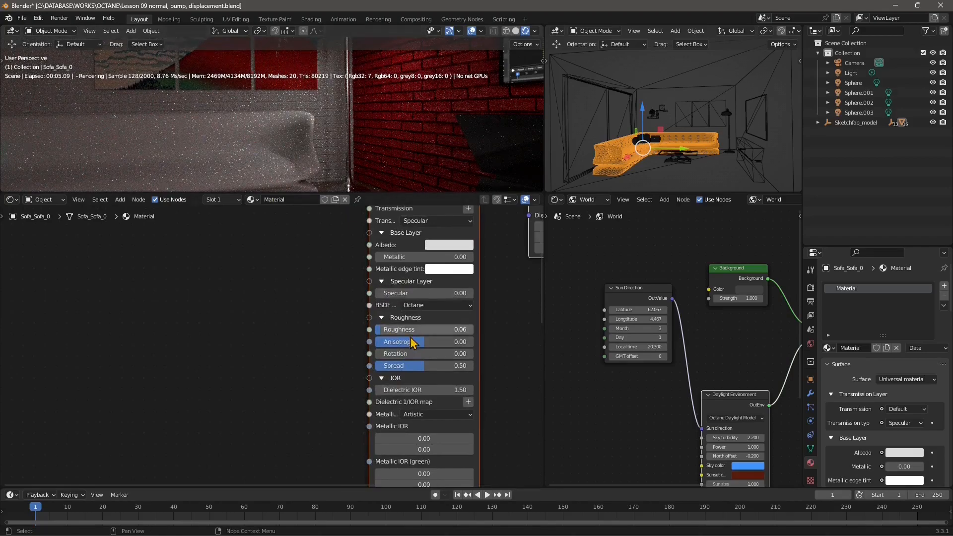
{"action": "left_click_drag", "start_coordinate": [414, 342], "coordinate": [434, 329]}
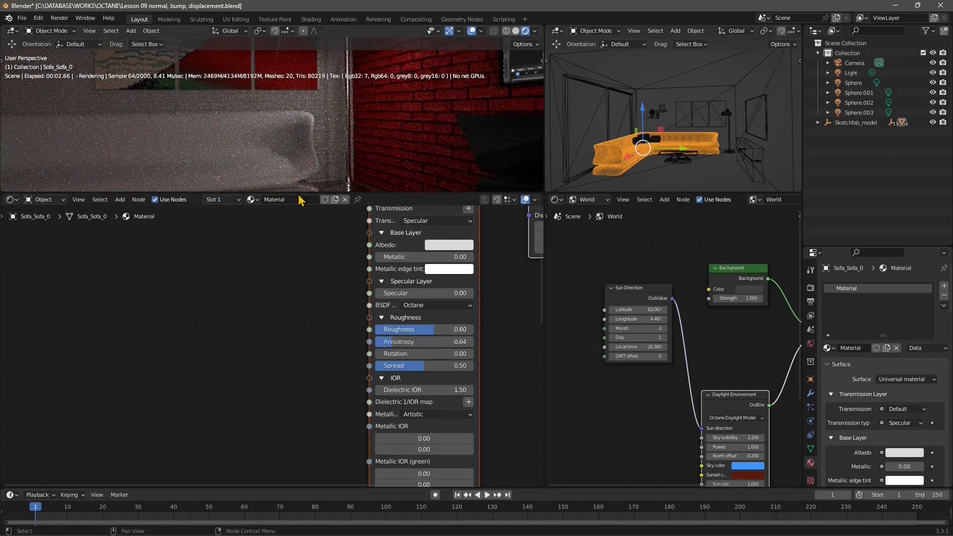
- In the Universal material's Coating Layer, set the coating color to white and Coating roughness to 0.51
{"action": "scroll", "coordinate": [419, 411], "scroll_direction": "down", "scroll_amount": 1}
{"action": "middle_click_drag", "start_coordinate": [428, 410], "coordinate": [433, 314]}
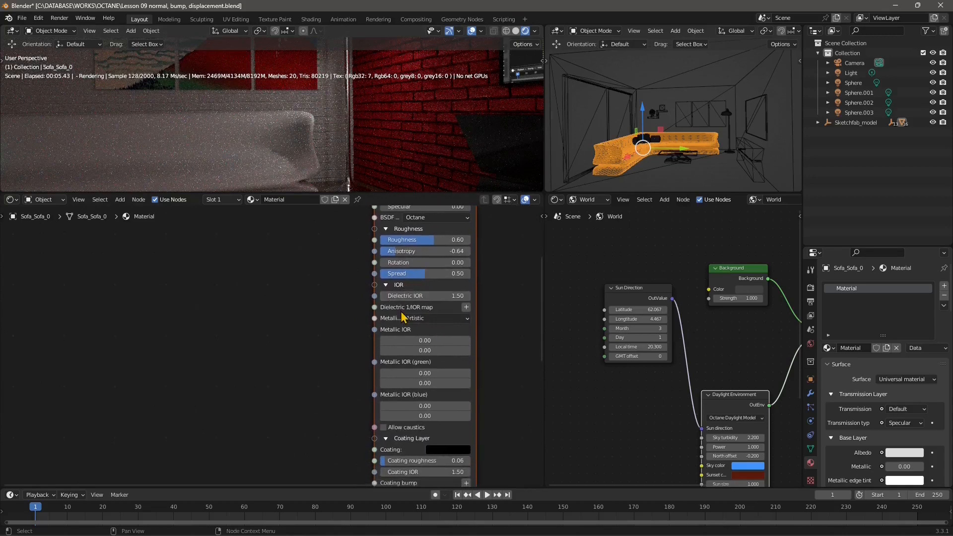
{"action": "scroll", "coordinate": [399, 342], "scroll_direction": "up", "scroll_amount": 1}
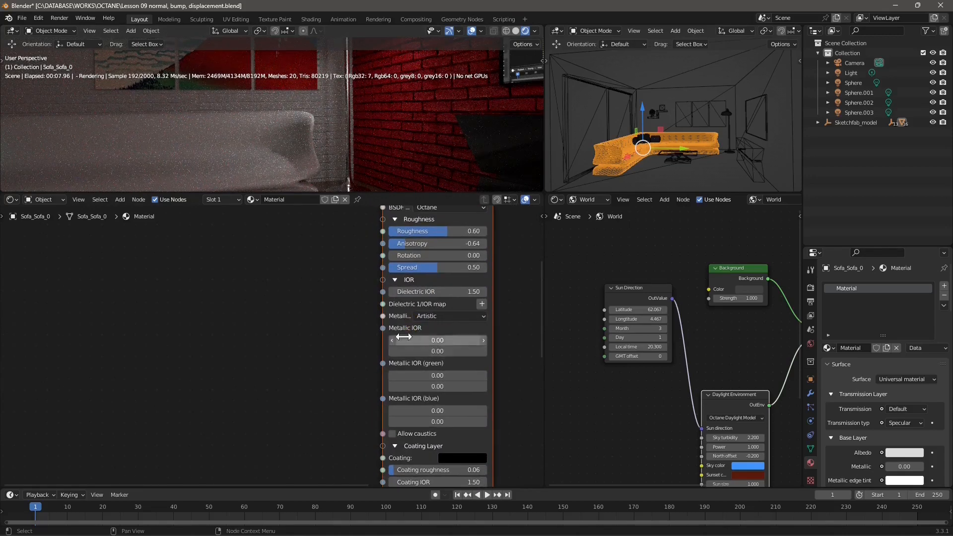
{"action": "middle_click_drag", "start_coordinate": [414, 437], "coordinate": [417, 256]}
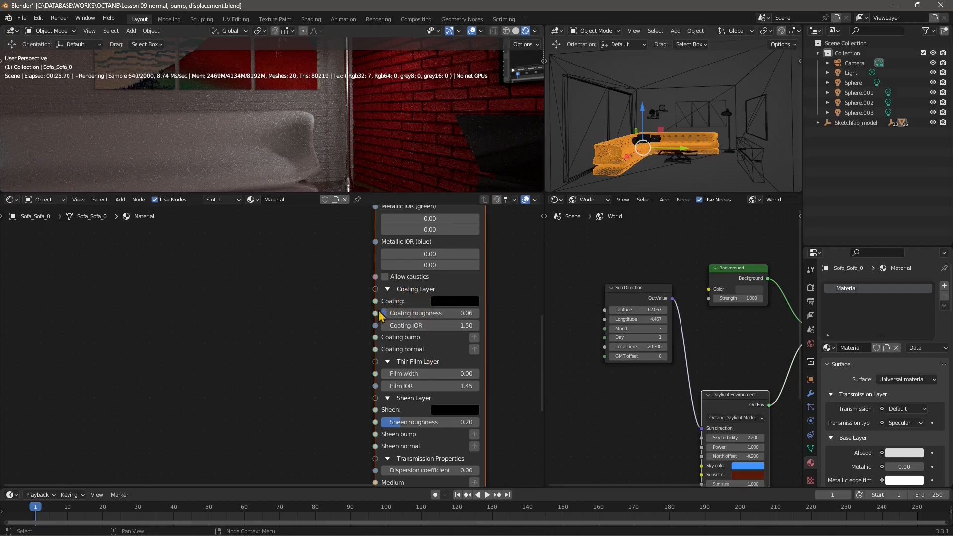
{"action": "left_click", "coordinate": [443, 304]}
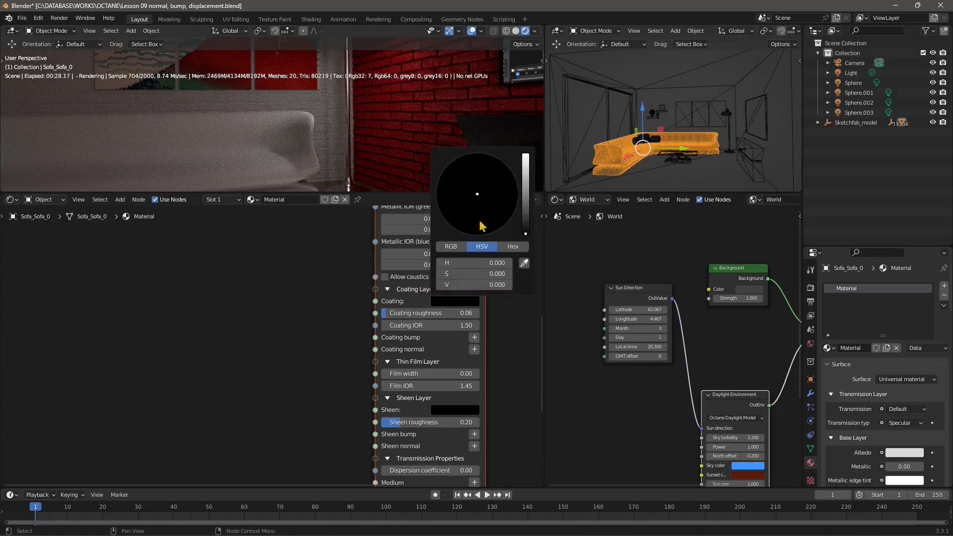
{"action": "left_click_drag", "start_coordinate": [530, 209], "coordinate": [525, 156]}
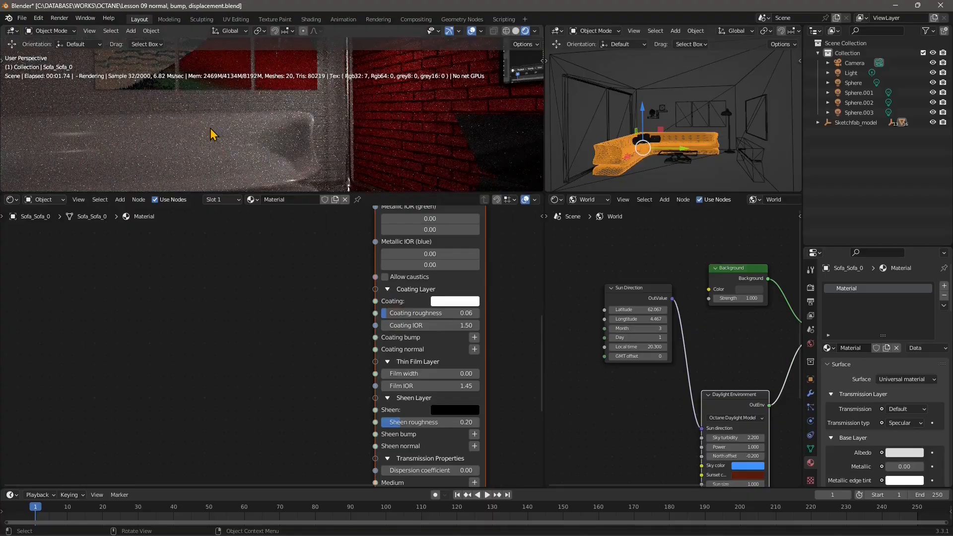
{"action": "mouse_move", "coordinate": [414, 312]}
{"action": "left_mouse_down"}
{"action": "mouse_move", "coordinate": [441, 313]}
{"action": "mouse_move", "coordinate": [431, 313]}
{"action": "left_mouse_up"}
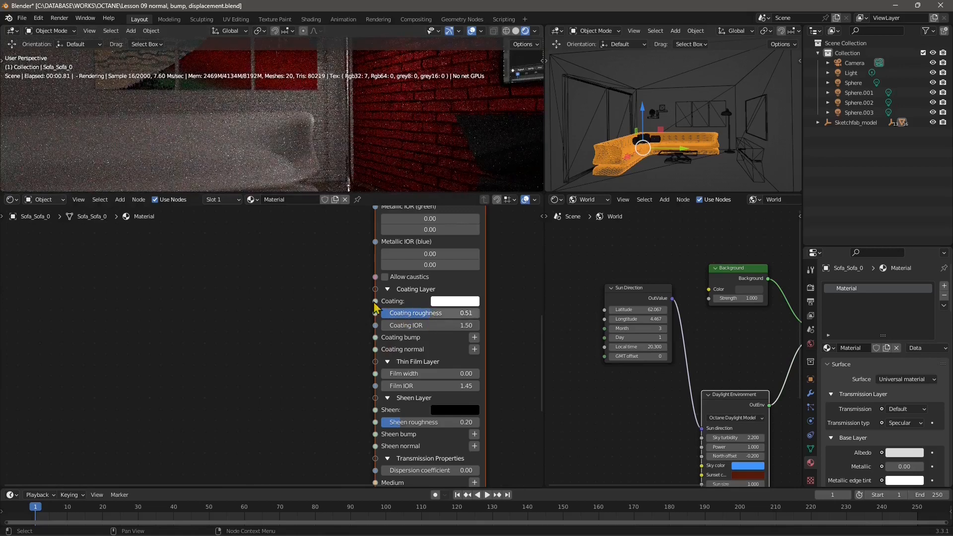
- Change the Universal material's Albedo color in the Base Layer to a saturated red
{"action": "scroll", "coordinate": [486, 377], "scroll_direction": "down", "scroll_amount": 4}
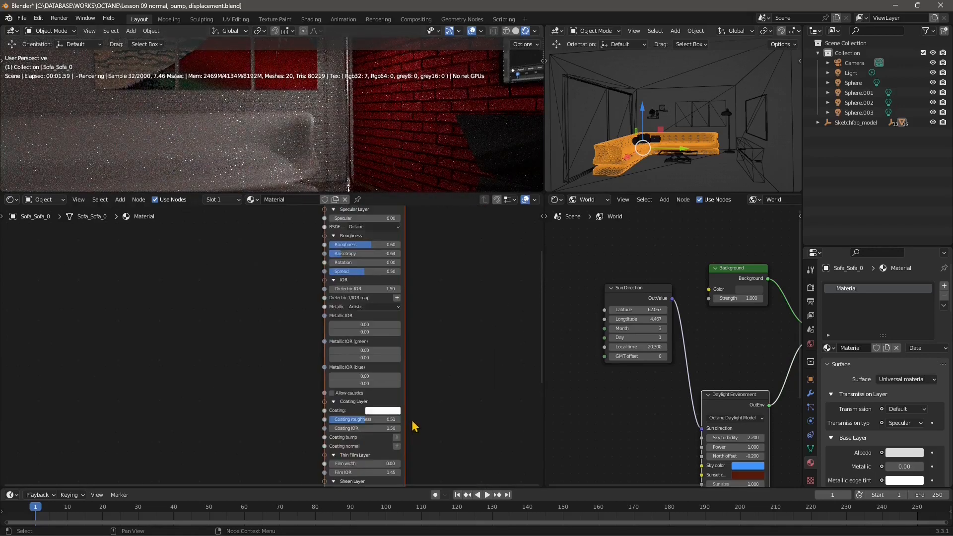
{"action": "scroll", "coordinate": [371, 314], "scroll_direction": "up", "scroll_amount": 4}
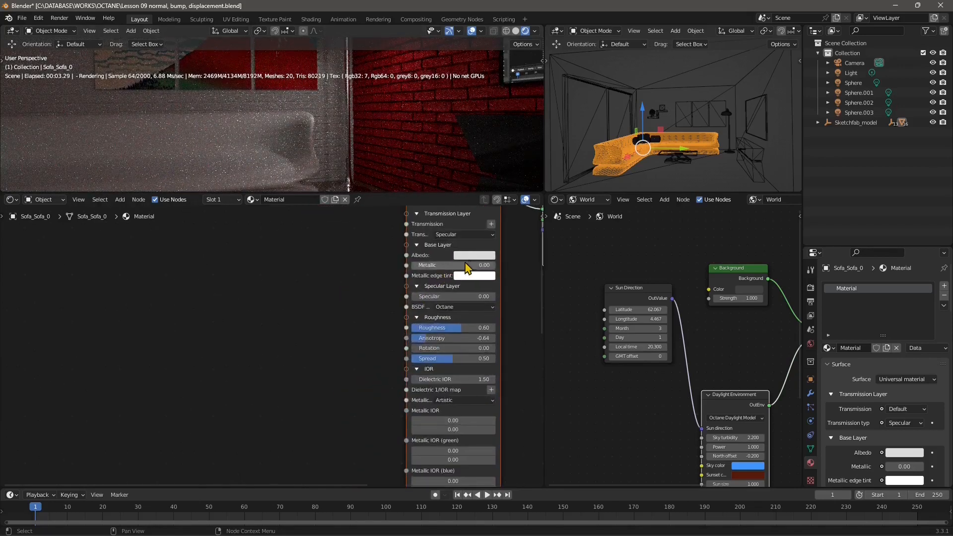
{"action": "left_click", "coordinate": [472, 254]}
{"action": "left_click_drag", "start_coordinate": [499, 180], "coordinate": [492, 191]}
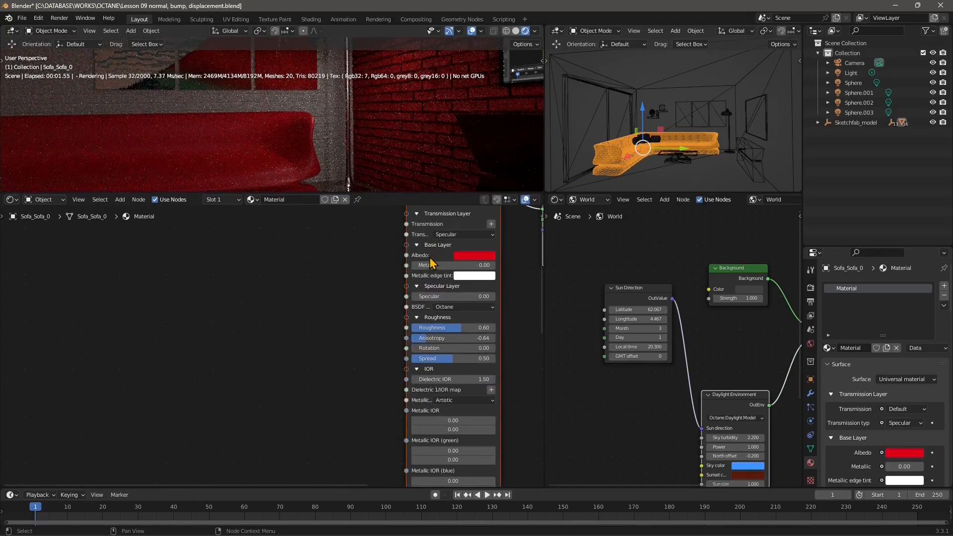
- Set the Universal material's Coating roughness to 0.54
{"action": "middle_click_drag", "start_coordinate": [448, 374], "coordinate": [455, 265]}
{"action": "middle_click_drag", "start_coordinate": [434, 346], "coordinate": [396, 286]}
{"action": "scroll", "coordinate": [402, 365], "scroll_direction": "up", "scroll_amount": 3}
{"action": "middle_click_drag", "start_coordinate": [452, 382], "coordinate": [389, 354]}
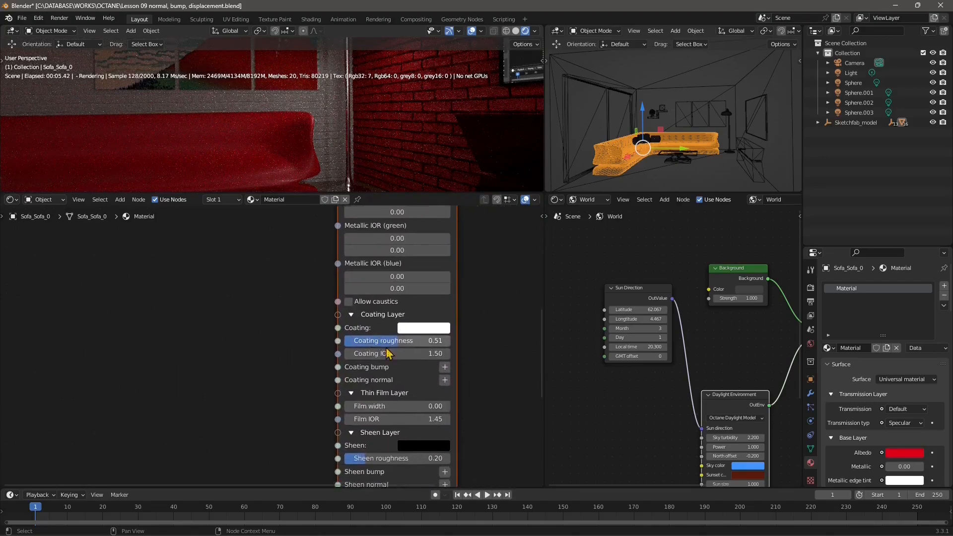
{"action": "mouse_move", "coordinate": [402, 342]}
{"action": "left_mouse_down"}
{"action": "mouse_move", "coordinate": [424, 342]}
{"action": "mouse_move", "coordinate": [347, 342]}
{"action": "mouse_move", "coordinate": [419, 341]}
{"action": "left_mouse_up"}
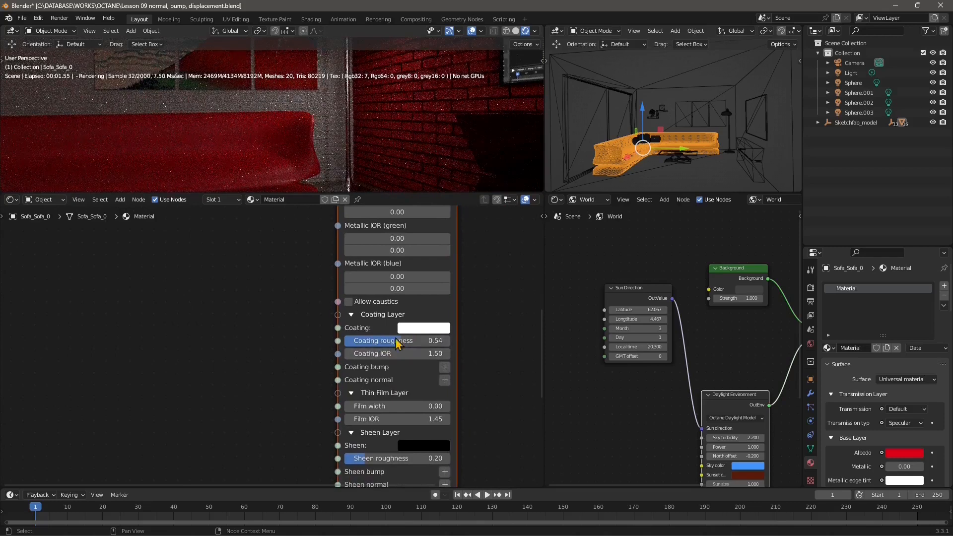
- Add an Octane Noise texture node beside the Universal material and link its Texture out to Coating bump
{"action": "middle_click_drag", "start_coordinate": [365, 385], "coordinate": [363, 351]}
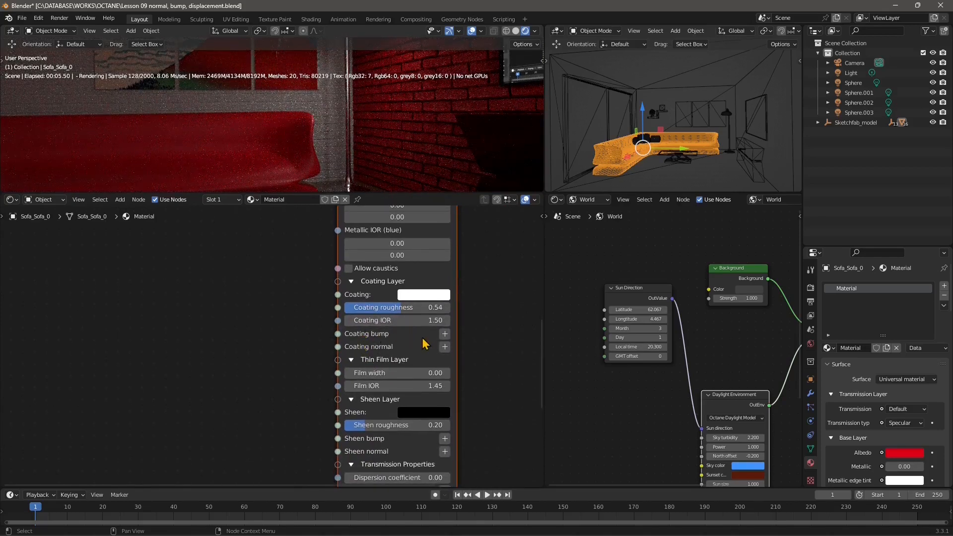
{"action": "middle_click_drag", "start_coordinate": [336, 344], "coordinate": [380, 364]}
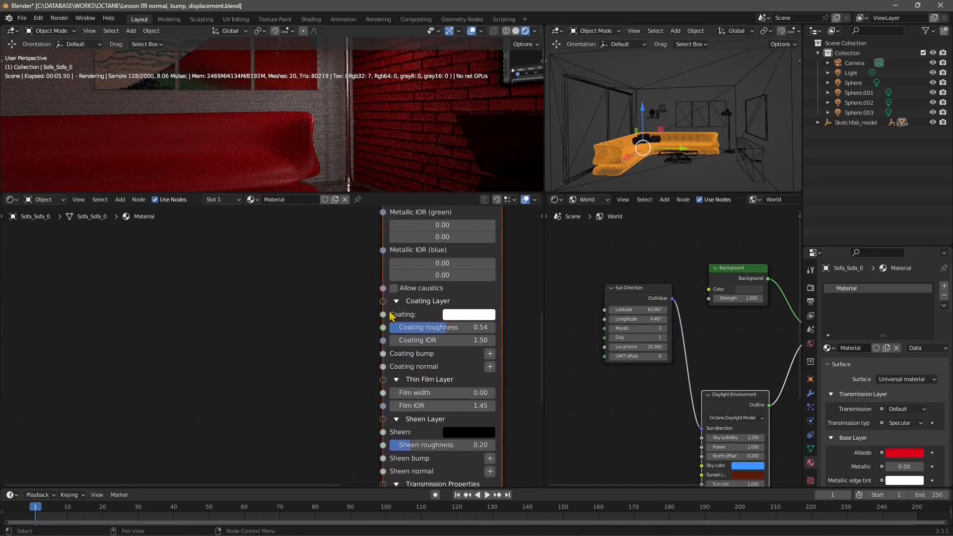
{"action": "left_click", "coordinate": [120, 200]}
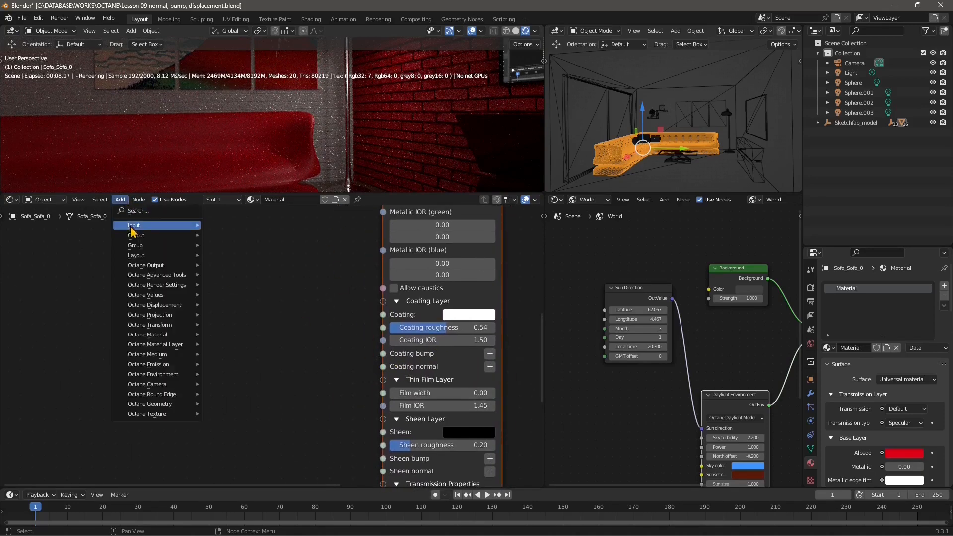
{"action": "mouse_move", "coordinate": [139, 236]}
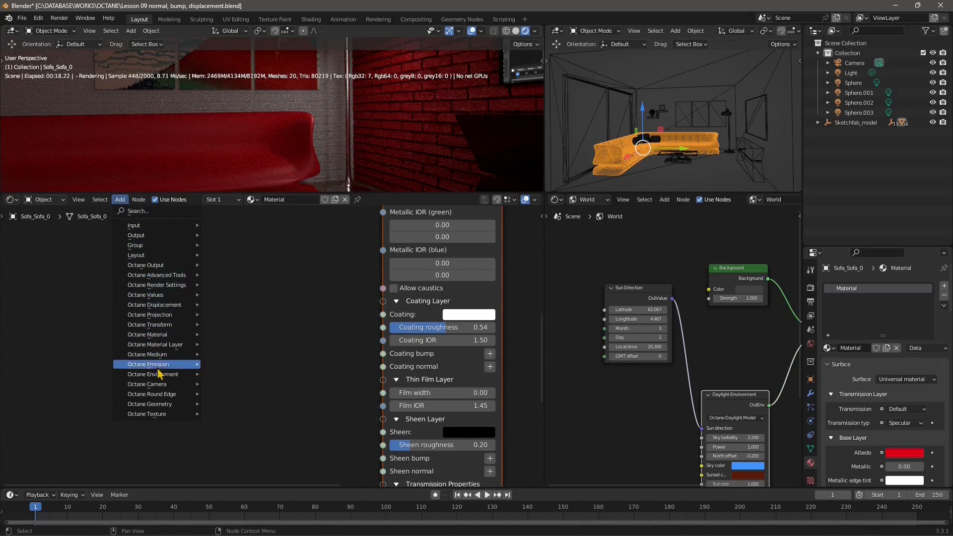
{"action": "mouse_move", "coordinate": [182, 417]}
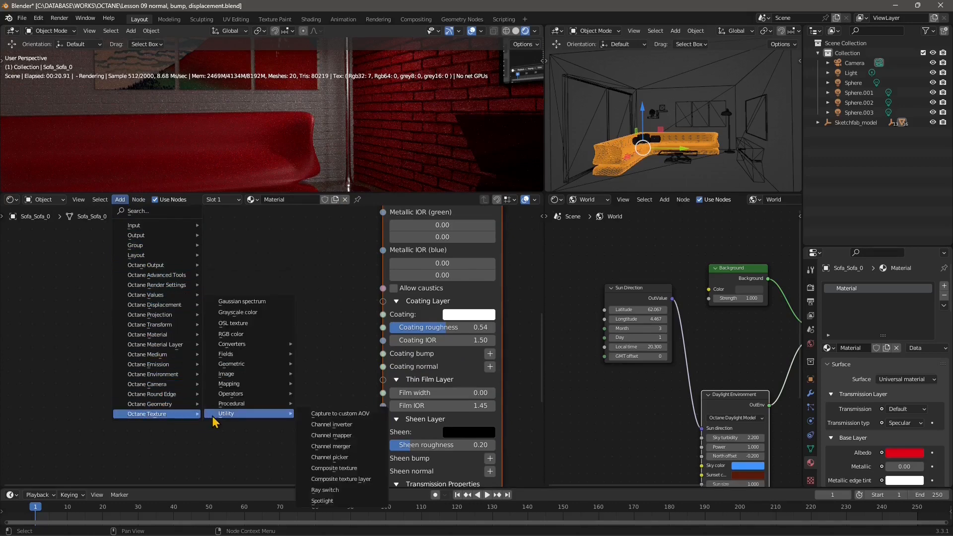
{"action": "mouse_move", "coordinate": [232, 405]}
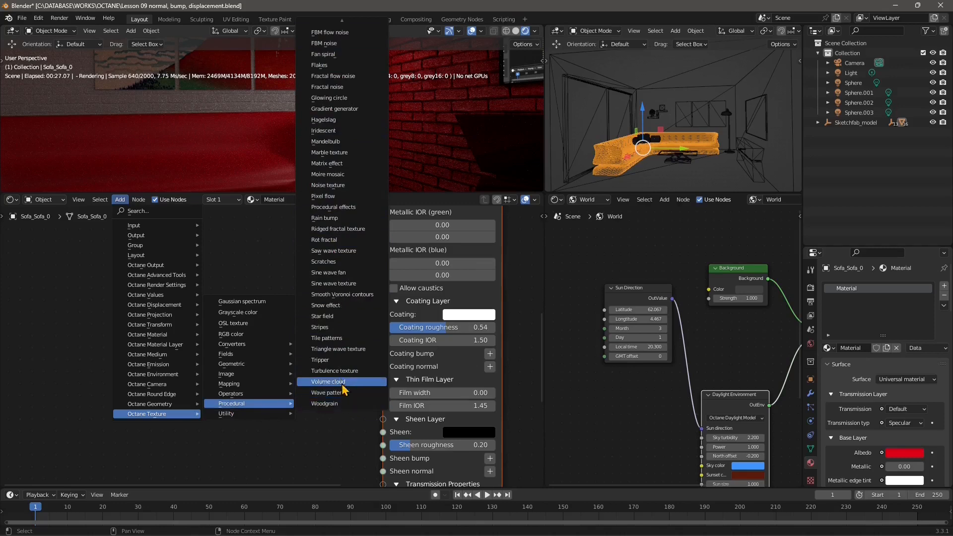
{"action": "left_click", "coordinate": [332, 185]}
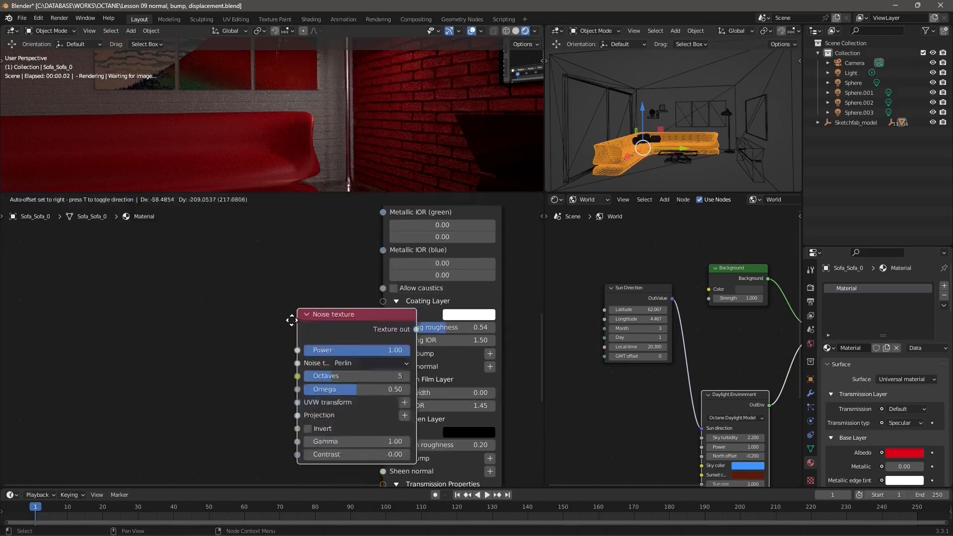
{"action": "left_click", "coordinate": [163, 270]}
{"action": "left_click_drag", "start_coordinate": [275, 284], "coordinate": [386, 363]}
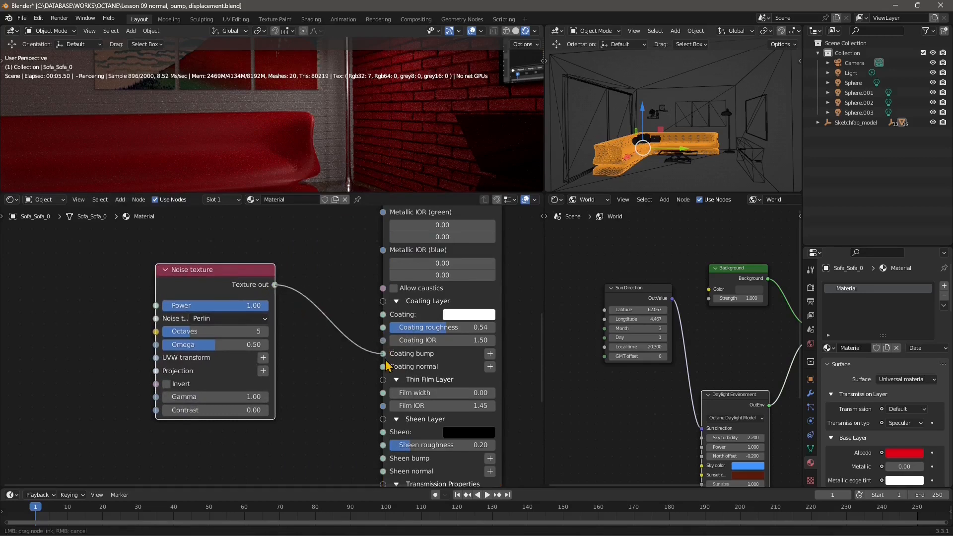
{"action": "left_click_drag", "start_coordinate": [387, 366], "coordinate": [387, 365]}
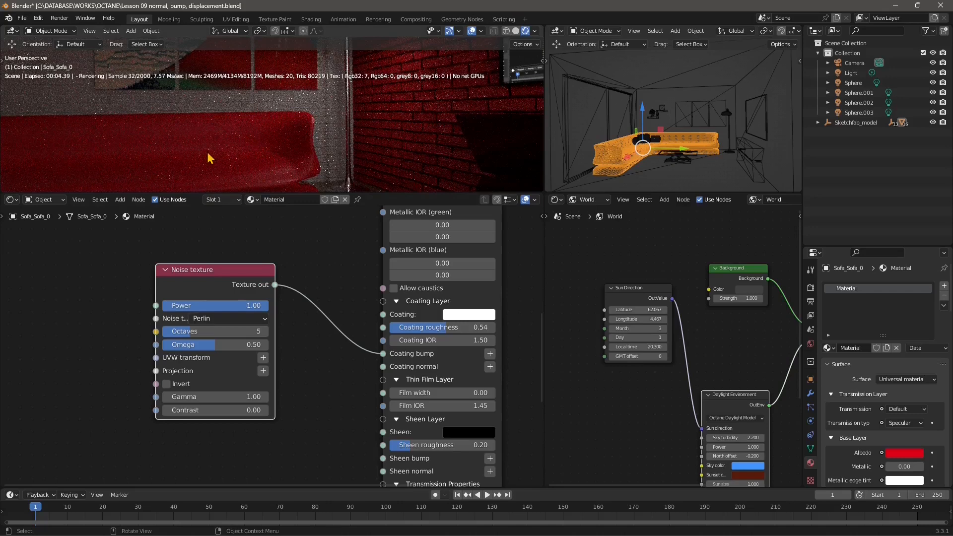
- Set the Power of the Noise texture driving the coating bump to 10.00
{"action": "middle_click_drag", "start_coordinate": [325, 273], "coordinate": [317, 254]}
{"action": "middle_click_drag", "start_coordinate": [320, 355], "coordinate": [315, 282]}
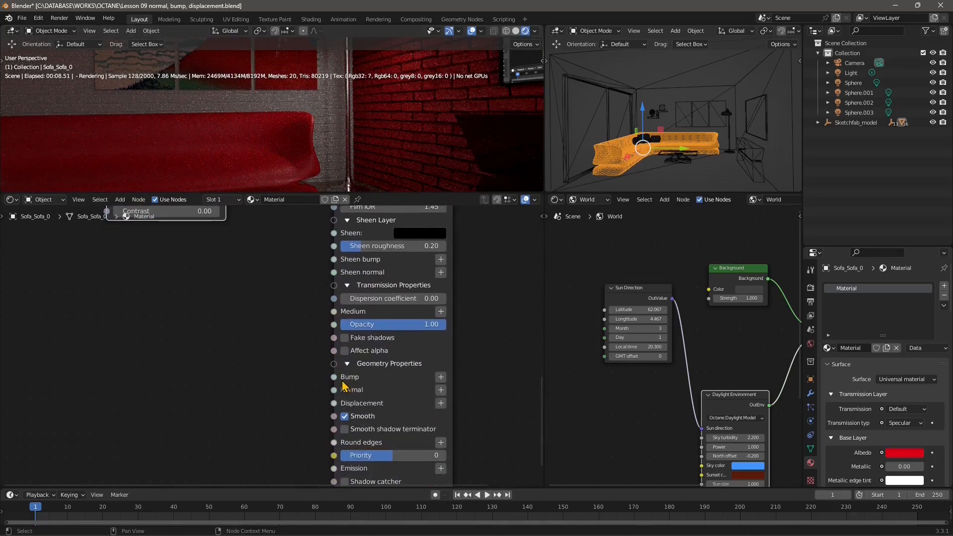
{"action": "middle_click_drag", "start_coordinate": [207, 211], "coordinate": [247, 374]}
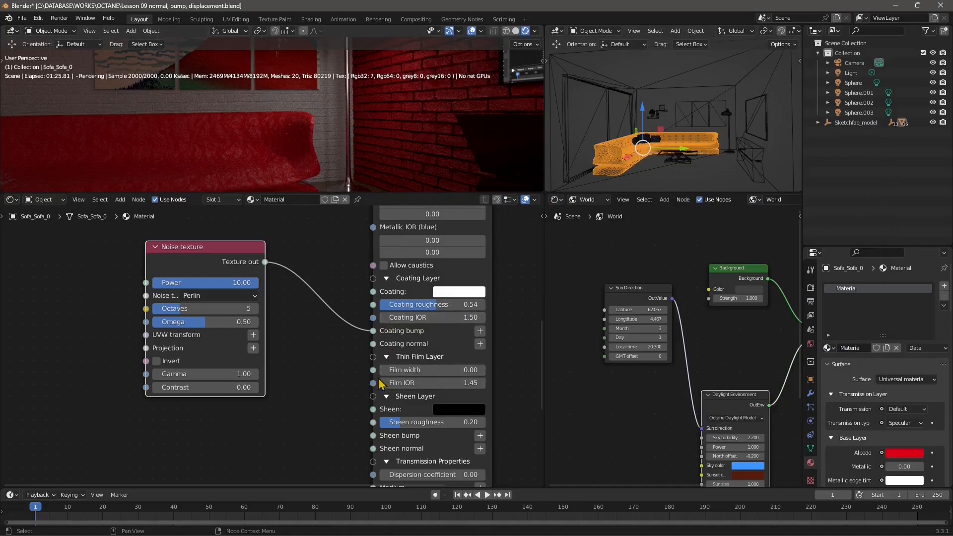
- In the Universal material's Sheen Layer, set the Sheen color to light grey with value 0.749 and Sheen roughness to 0.78
{"action": "middle_click_drag", "start_coordinate": [396, 333], "coordinate": [404, 293]}
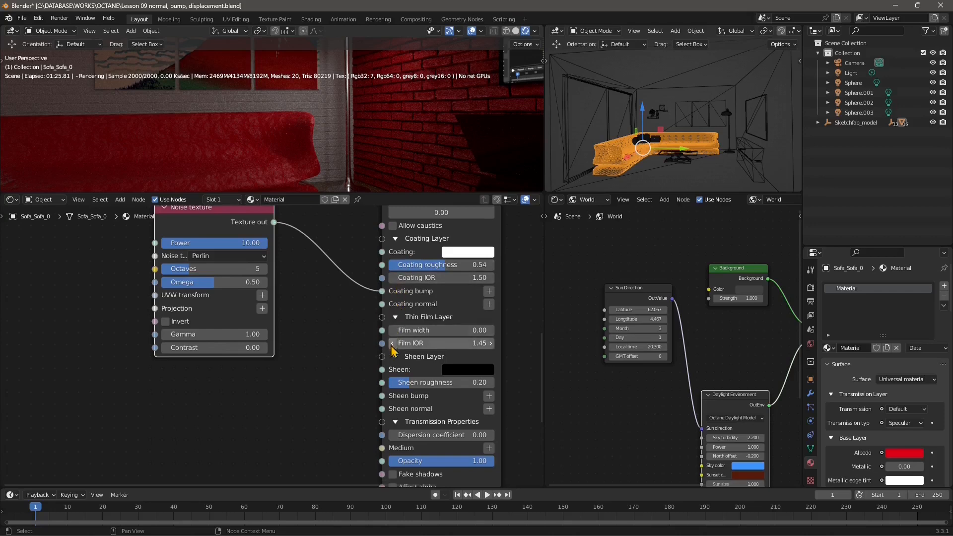
{"action": "middle_click_drag", "start_coordinate": [405, 382], "coordinate": [405, 333]}
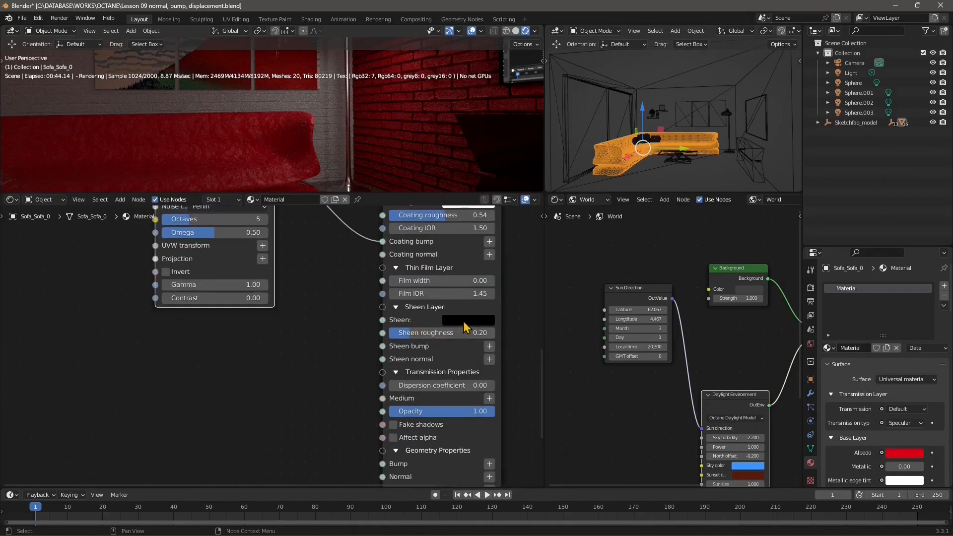
{"action": "left_click", "coordinate": [465, 320]}
{"action": "left_click_drag", "start_coordinate": [547, 219], "coordinate": [545, 171]}
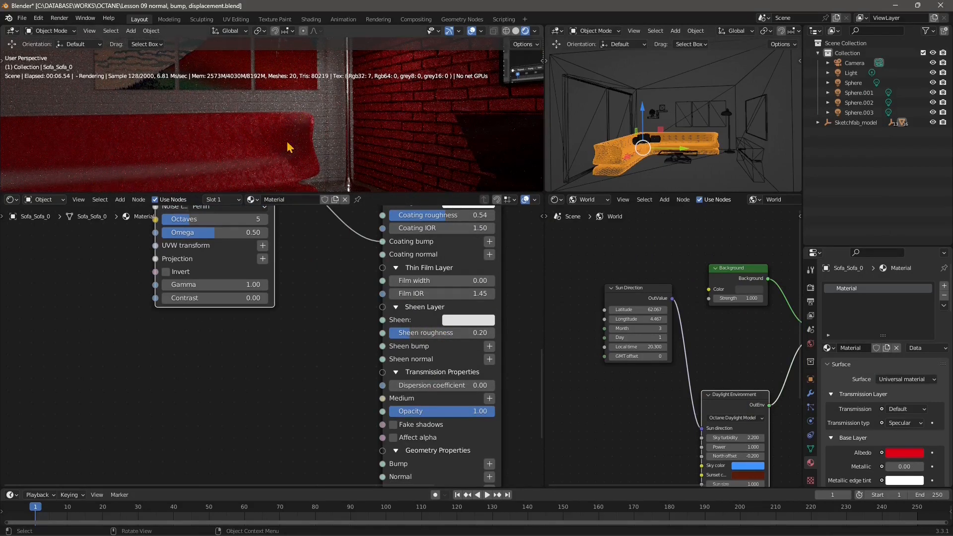
{"action": "left_click_drag", "start_coordinate": [407, 337], "coordinate": [471, 332]}
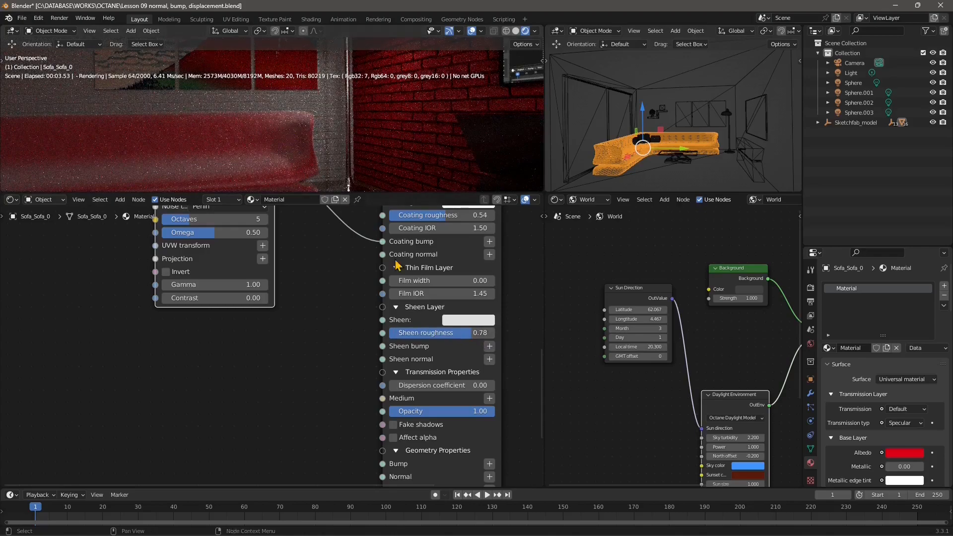
- Tint the Sheen color pink and move the Noise texture link from Coating bump to Sheen bump
{"action": "left_click", "coordinate": [457, 321]}
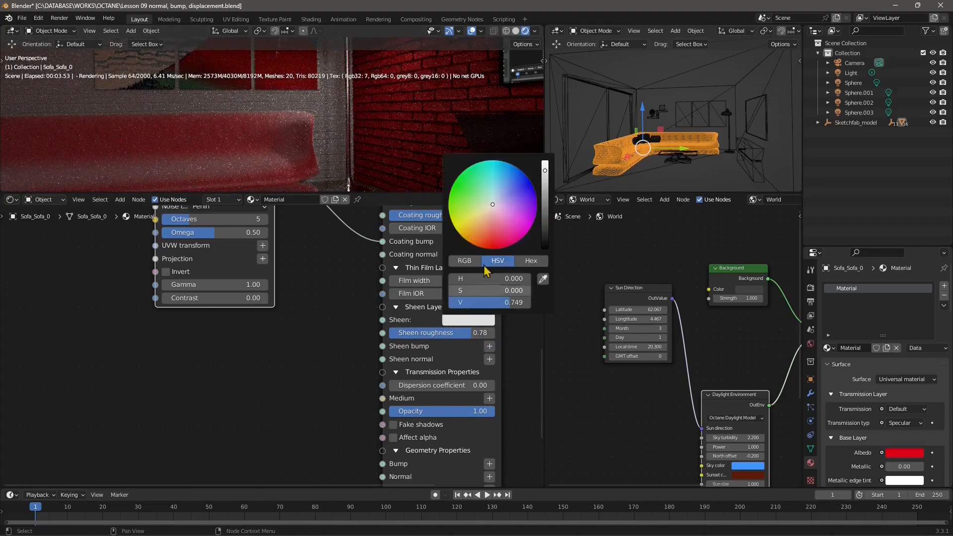
{"action": "mouse_move", "coordinate": [496, 217]}
{"action": "left_mouse_down"}
{"action": "mouse_move", "coordinate": [490, 248]}
{"action": "mouse_move", "coordinate": [522, 237]}
{"action": "mouse_move", "coordinate": [499, 221]}
{"action": "left_mouse_up"}
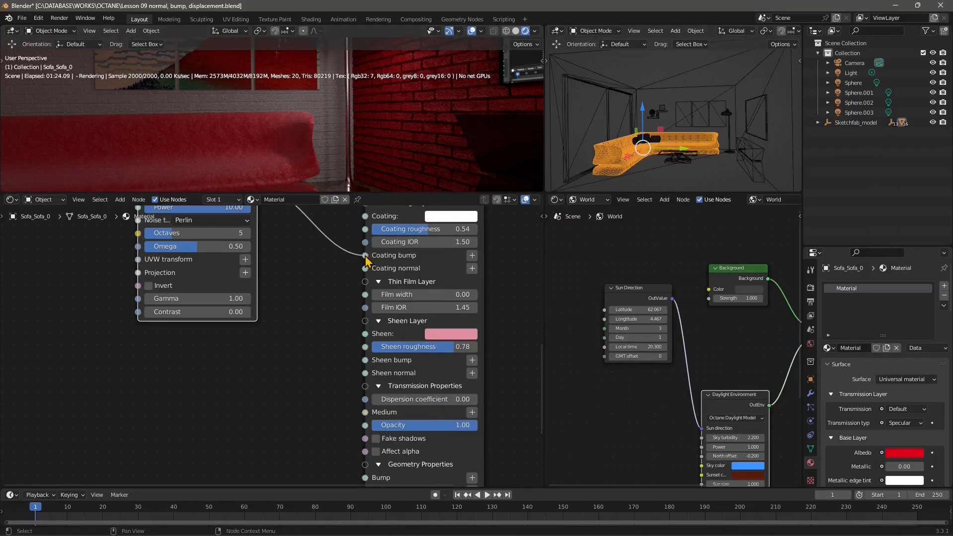
{"action": "left_click_drag", "start_coordinate": [365, 255], "coordinate": [366, 367]}
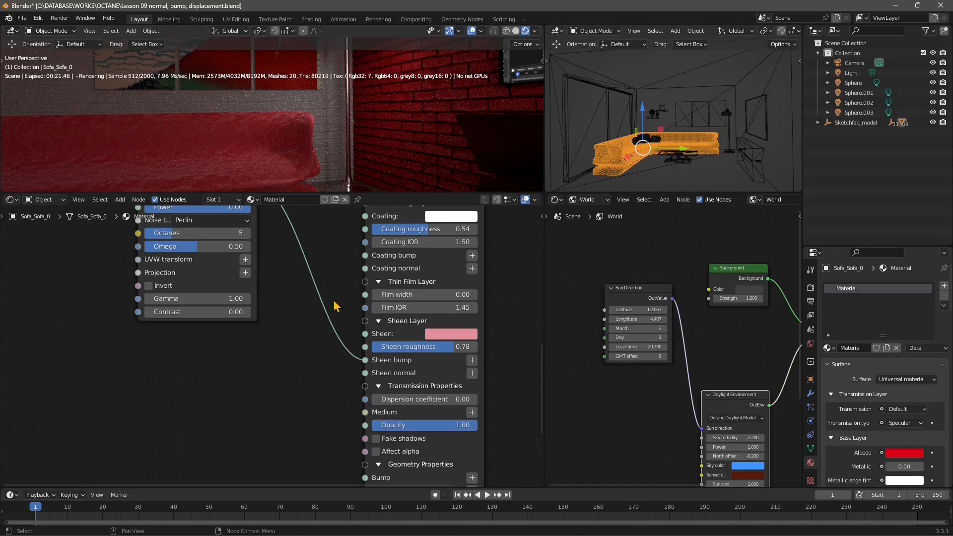
- Collapse the Transmission Properties and Geometry Properties sections of the Universal material node
{"action": "middle_click_drag", "start_coordinate": [439, 379], "coordinate": [439, 274]}
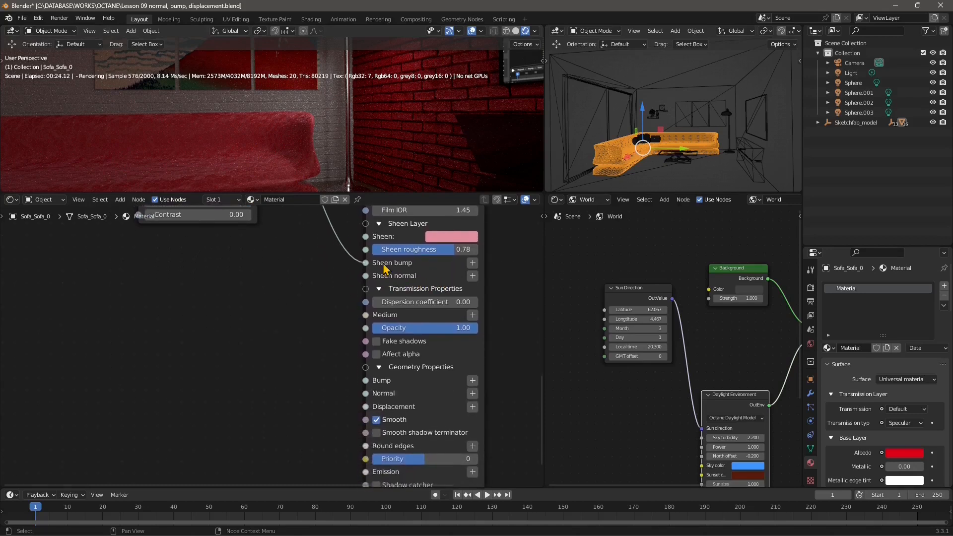
{"action": "left_click", "coordinate": [378, 288]}
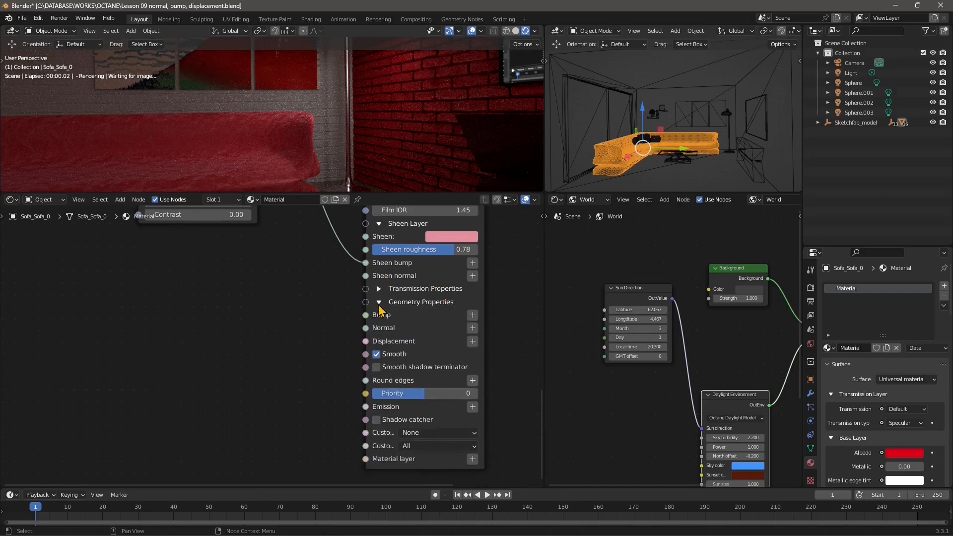
{"action": "left_click", "coordinate": [379, 302]}
{"action": "left_click", "coordinate": [379, 304]}
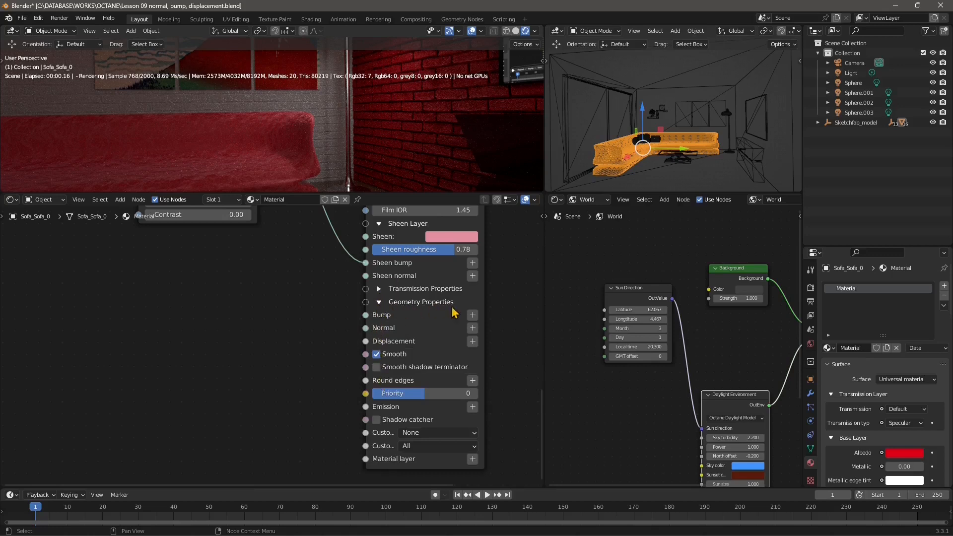
{"action": "left_click", "coordinate": [379, 303]}
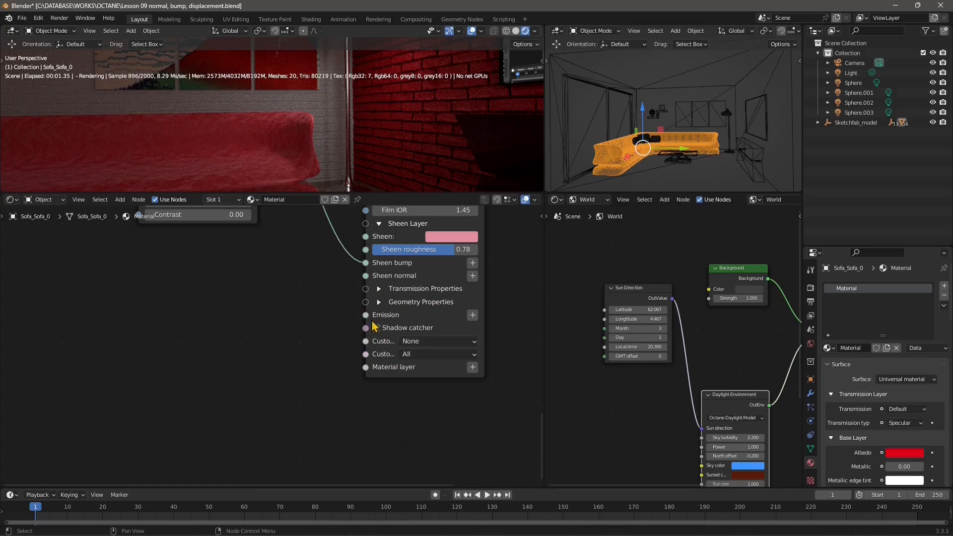
{"action": "left_click", "coordinate": [411, 292]}
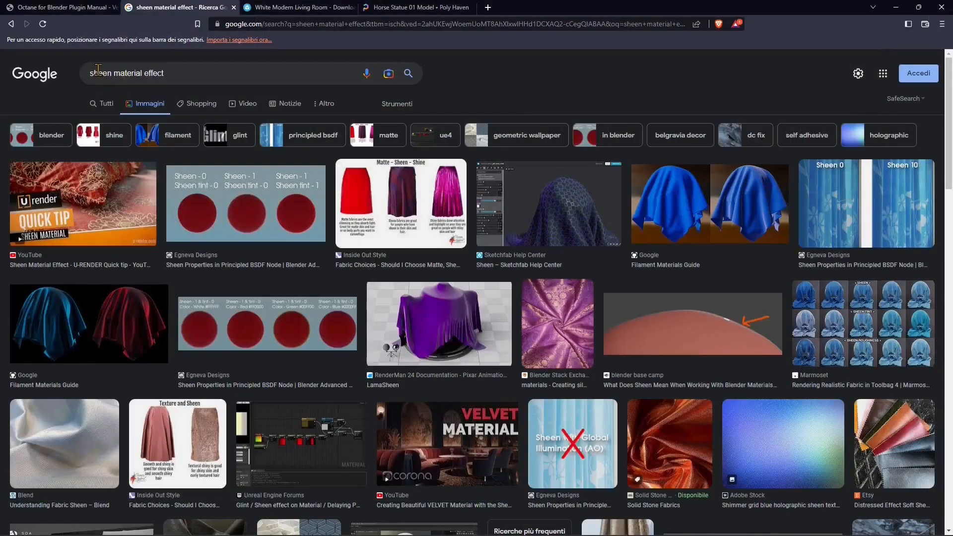
- In the browser, review the "sheen material effect" image search and the White Modern Living Room and Horse Statue 01 model pages
{"action": "left_click_drag", "start_coordinate": [98, 69], "coordinate": [169, 69]}
{"action": "left_click", "coordinate": [113, 75]}
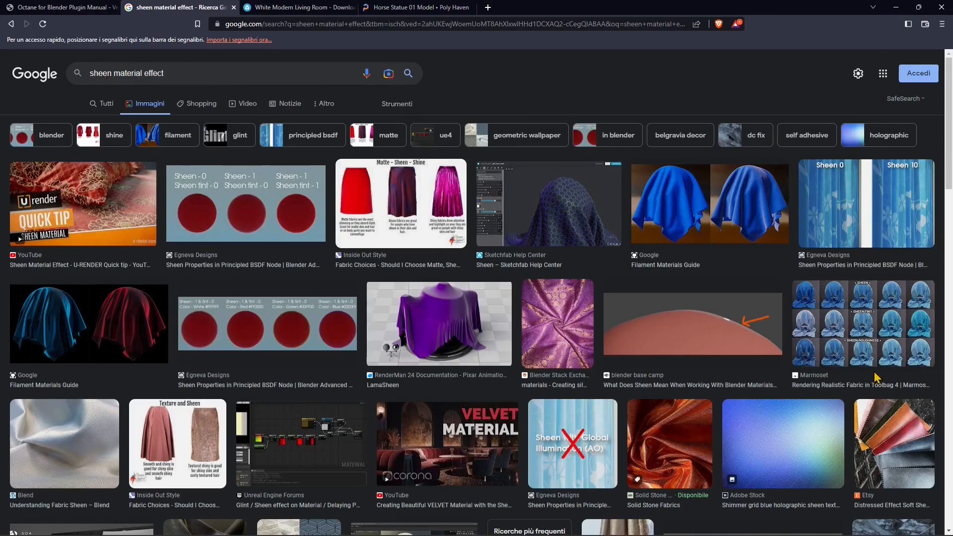
{"action": "left_click", "coordinate": [281, 10]}
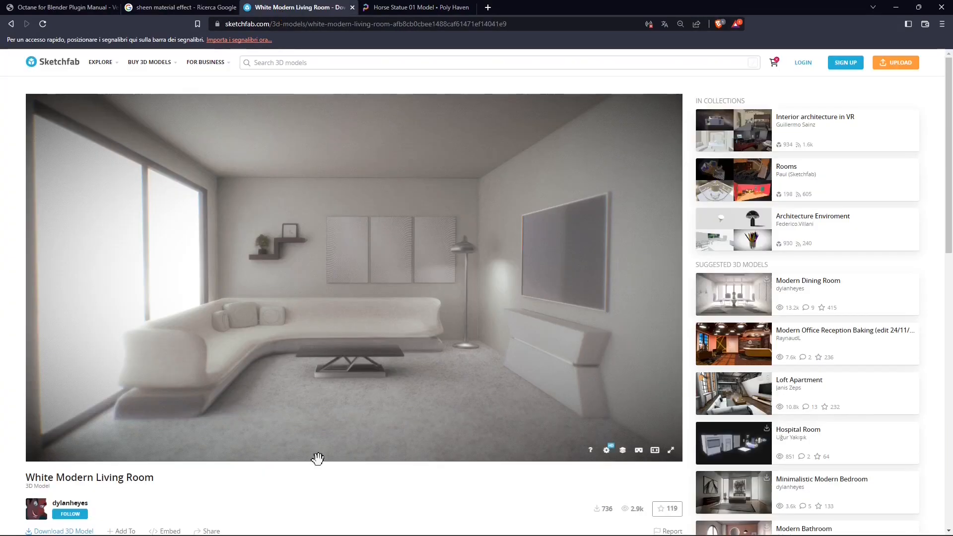
{"action": "left_click", "coordinate": [395, 14]}
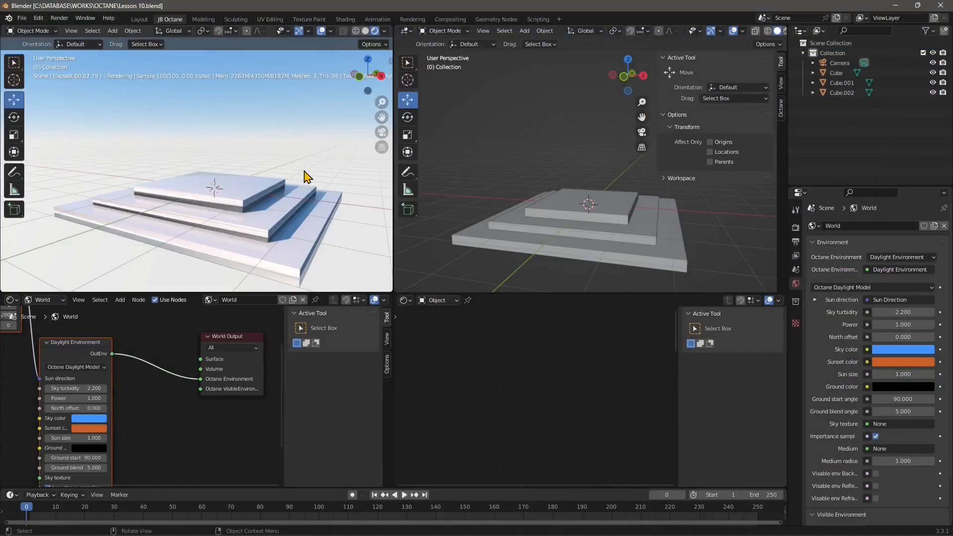
- Apply Shade Flat to the middle slab of the stepped pedestal
{"action": "middle_click_drag", "start_coordinate": [268, 221], "coordinate": [221, 243]}
{"action": "left_click", "coordinate": [221, 244]}
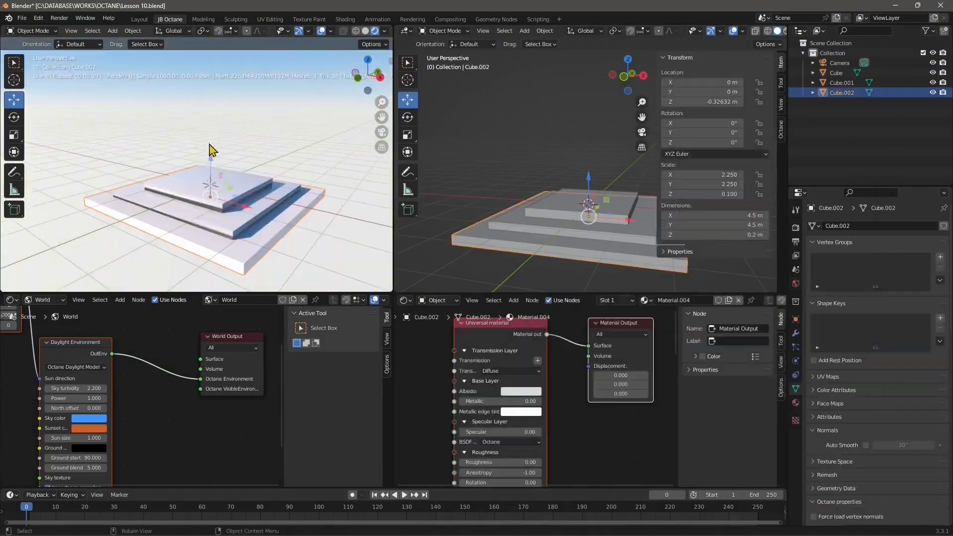
{"action": "left_click", "coordinate": [245, 130]}
{"action": "left_click", "coordinate": [198, 204]}
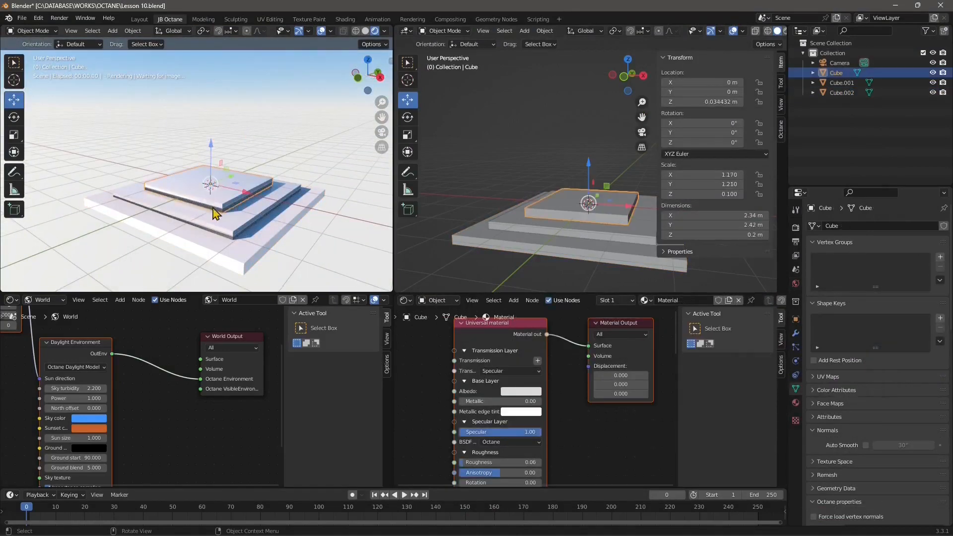
{"action": "middle_click_drag", "start_coordinate": [222, 238], "coordinate": [249, 194]}
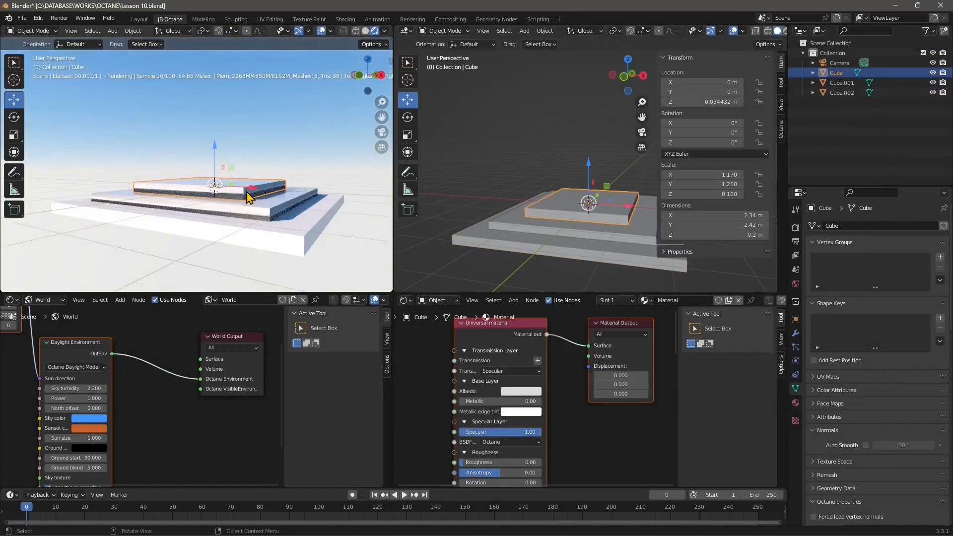
{"action": "left_click", "coordinate": [248, 219]}
{"action": "right_click", "coordinate": [248, 218]}
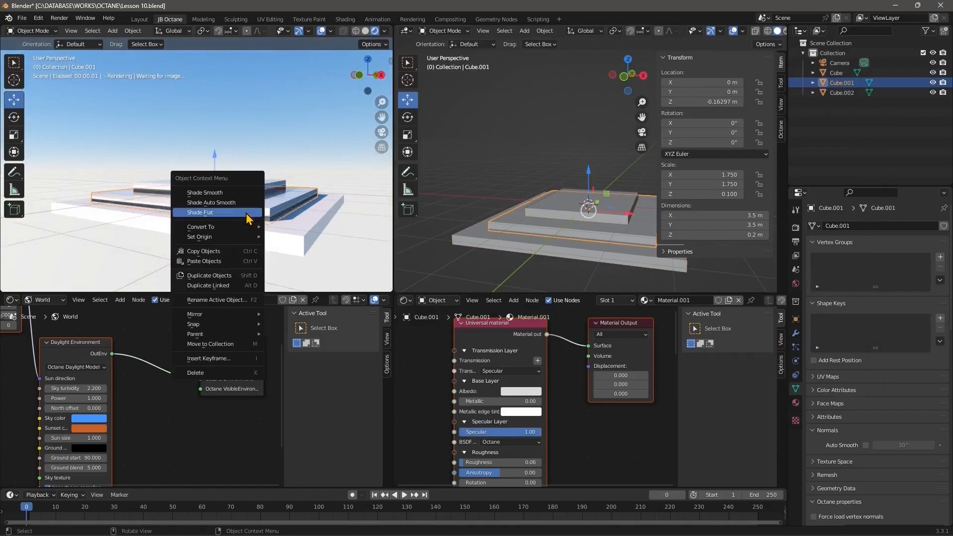
{"action": "left_click", "coordinate": [201, 212]}
- Apply Shade Flat to the top slab of the stepped pedestal
{"action": "left_click", "coordinate": [205, 241]}
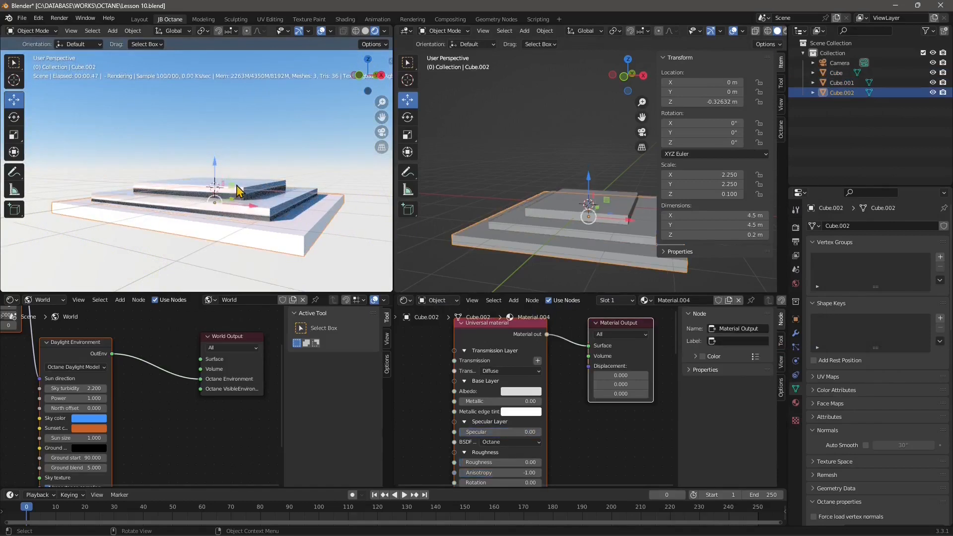
{"action": "left_click", "coordinate": [236, 186]}
{"action": "mouse_move", "coordinate": [236, 187]}
{"action": "middle_mouse_down"}
{"action": "mouse_move", "coordinate": [289, 229]}
{"action": "mouse_move", "coordinate": [230, 202]}
{"action": "middle_mouse_up"}
{"action": "right_click", "coordinate": [230, 208]}
{"action": "left_click", "coordinate": [190, 205]}
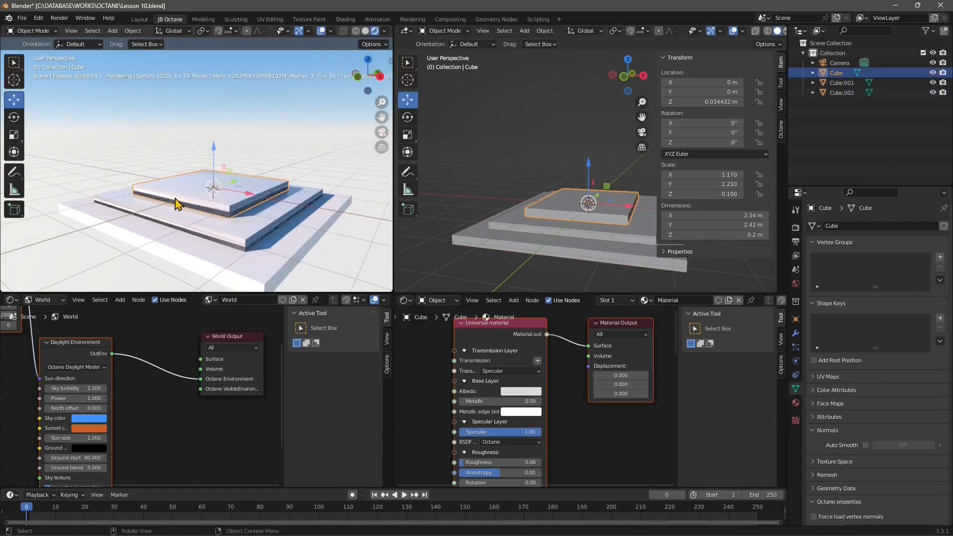
- Compare the pedestal's three slabs and examine the middle slab's mesh data settings
{"action": "left_click", "coordinate": [225, 248]}
{"action": "left_click", "coordinate": [213, 264]}
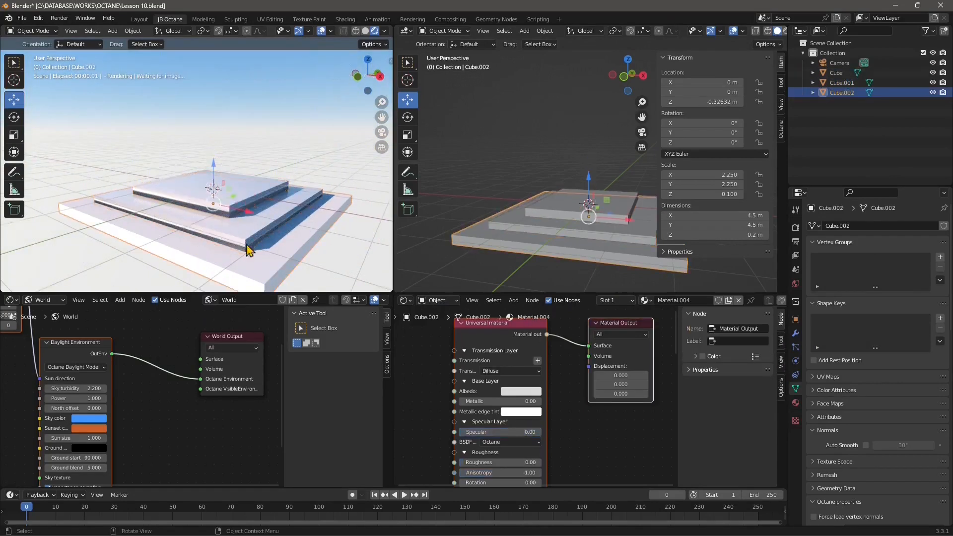
{"action": "left_click", "coordinate": [235, 253]}
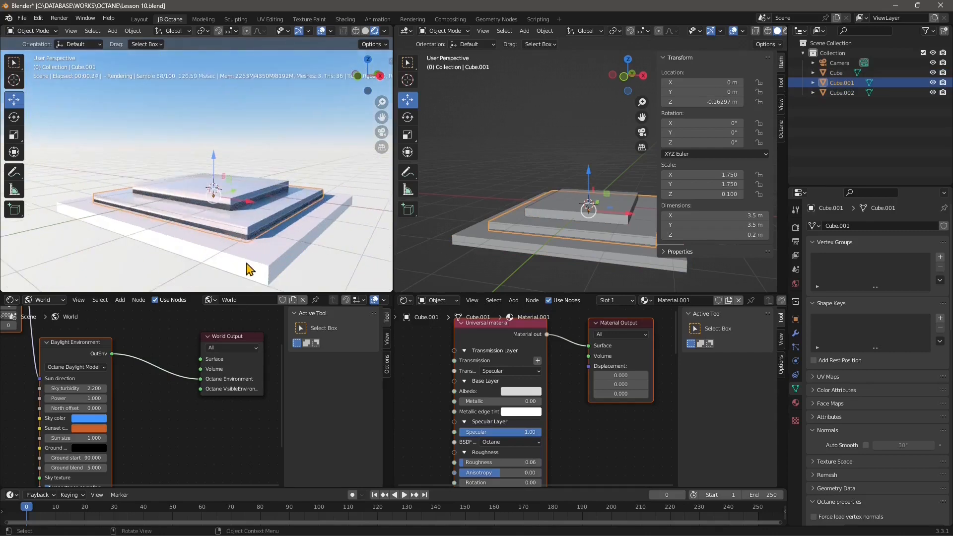
{"action": "left_click", "coordinate": [178, 196], "text": "shift"}
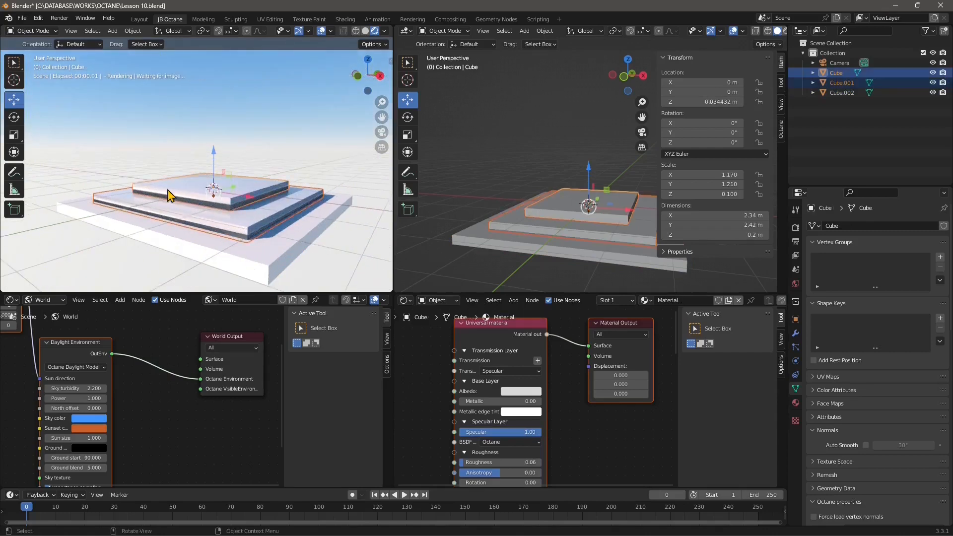
{"action": "left_click", "coordinate": [194, 193]}
{"action": "left_click", "coordinate": [192, 208]}
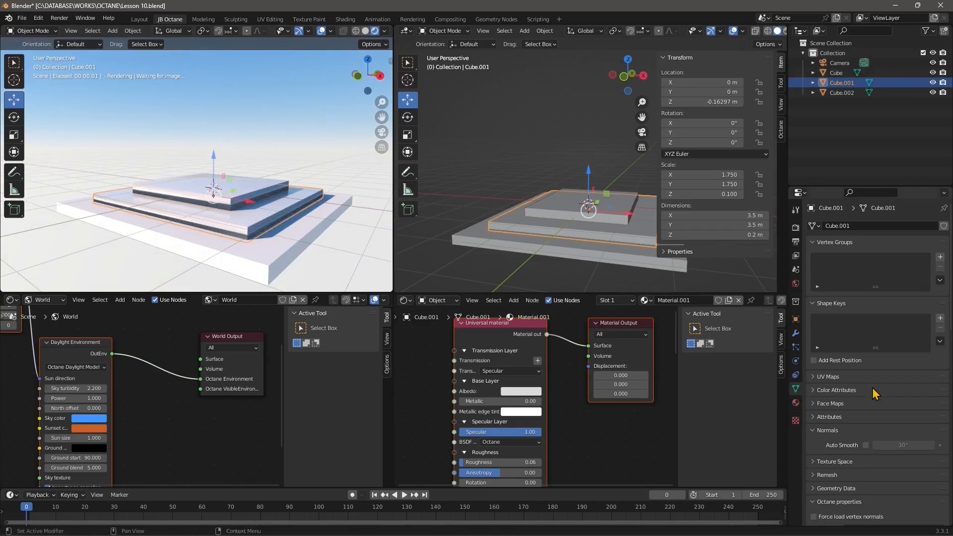
{"action": "scroll", "coordinate": [876, 393], "scroll_direction": "down", "scroll_amount": 1}
- Convert the pedestal's middle and top slabs to Mesh
{"action": "left_click", "coordinate": [208, 162]}
{"action": "left_click", "coordinate": [190, 218]}
{"action": "right_click", "coordinate": [190, 219]}
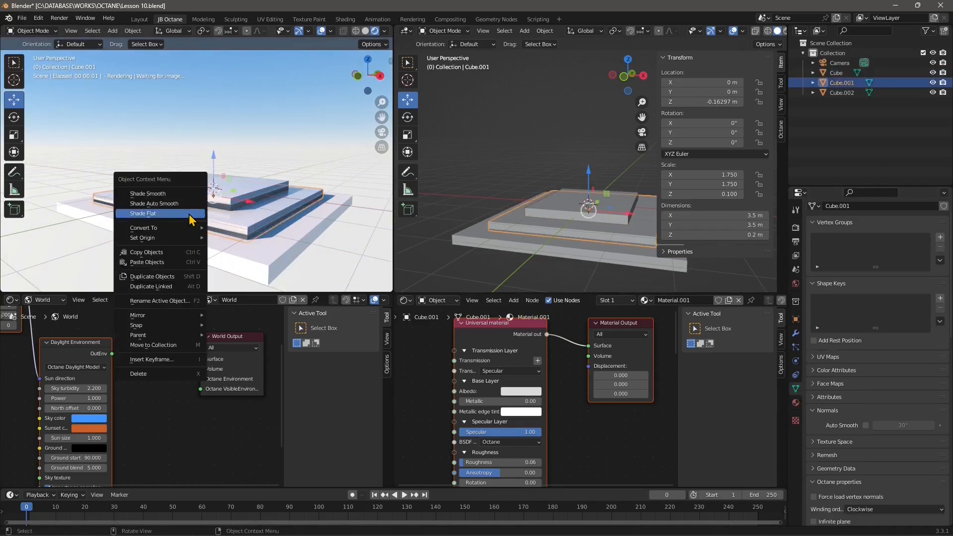
{"action": "mouse_move", "coordinate": [187, 229]}
{"action": "left_click", "coordinate": [227, 239]}
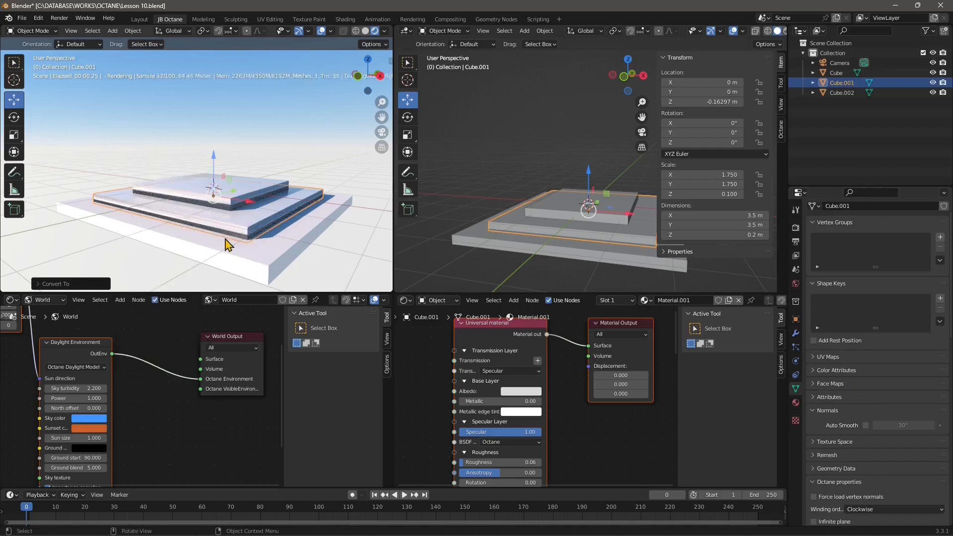
{"action": "left_click", "coordinate": [170, 186]}
{"action": "right_click", "coordinate": [170, 191]}
{"action": "mouse_move", "coordinate": [172, 188]}
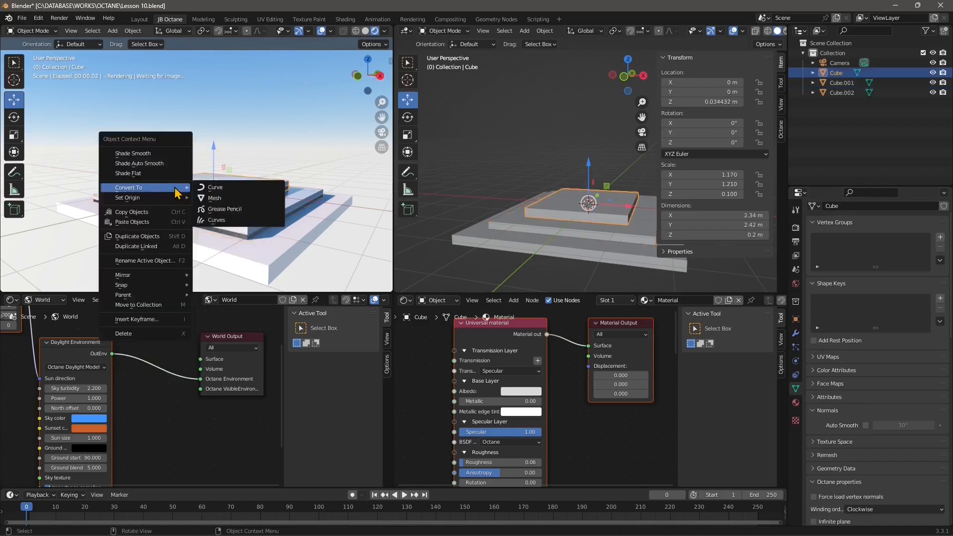
{"action": "left_click", "coordinate": [215, 199]}
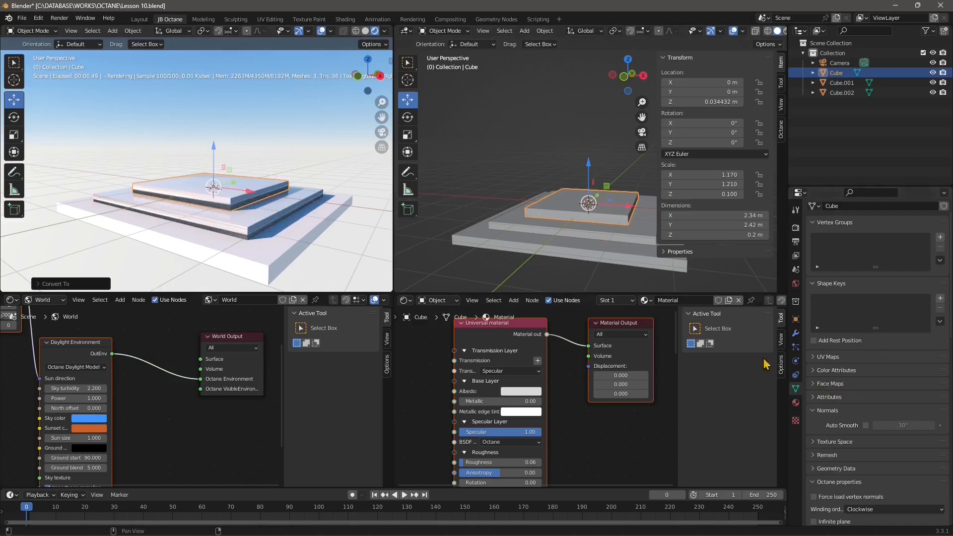
- Enable Auto Smooth at 30° in the normals settings of the top and middle slabs
{"action": "left_click", "coordinate": [865, 426]}
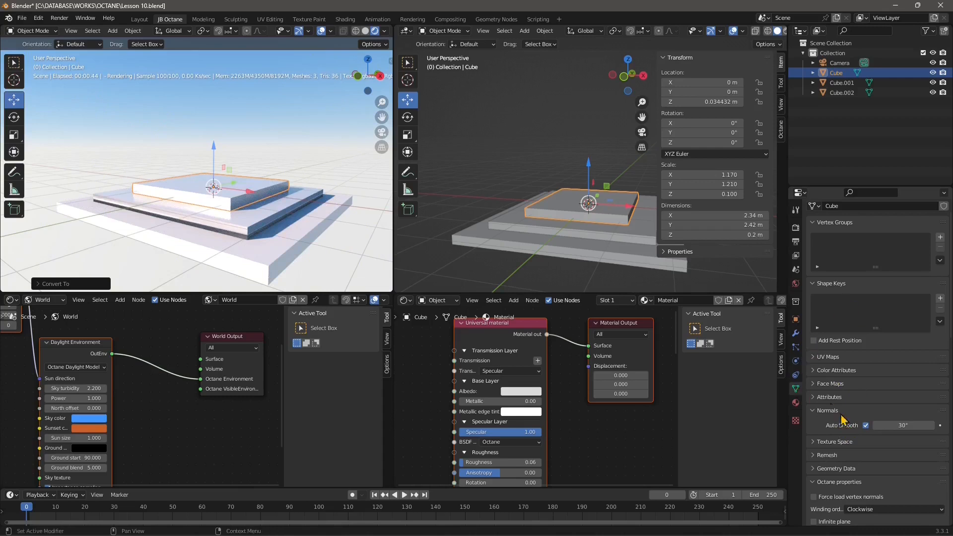
{"action": "scroll", "coordinate": [853, 422], "scroll_direction": "down", "scroll_amount": 1}
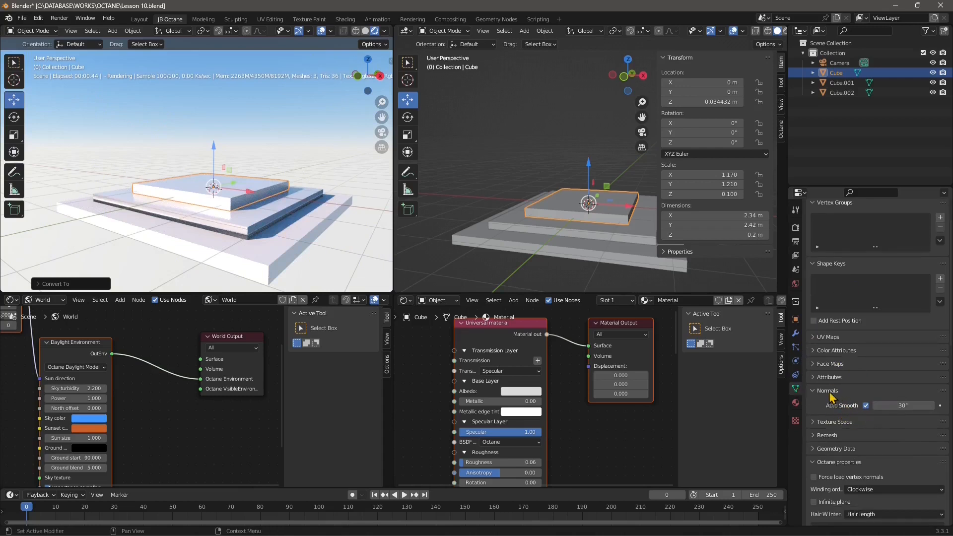
{"action": "left_click", "coordinate": [201, 223]}
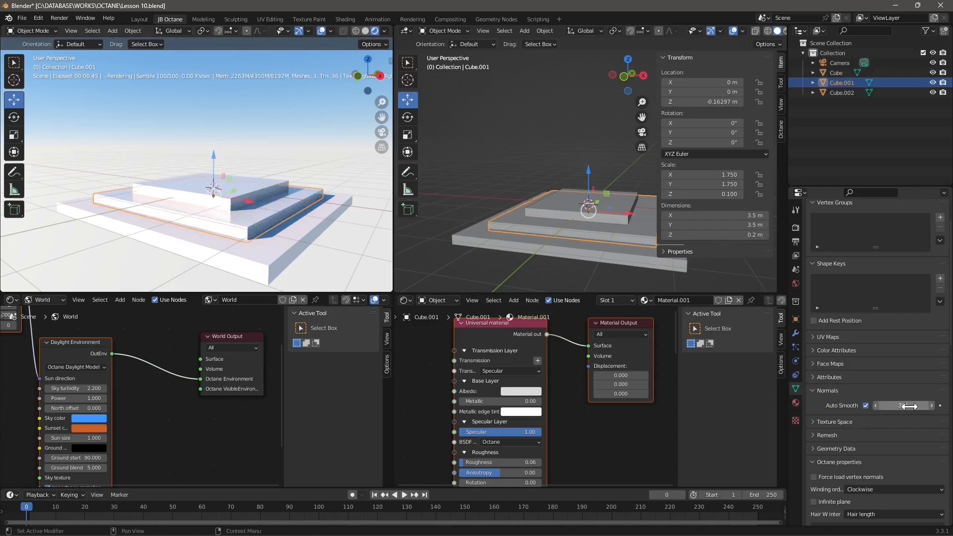
{"action": "left_click", "coordinate": [240, 144]}
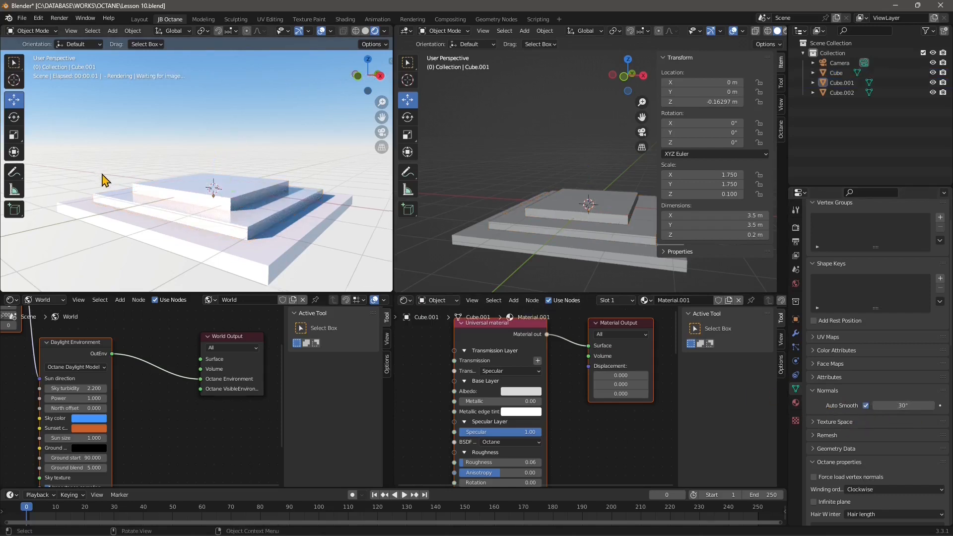
{"action": "middle_click_drag", "start_coordinate": [98, 175], "coordinate": [106, 107]}
- Start an FBX import and browse to the Polyhaven folder under C:\DATABASE\WORKS
{"action": "left_click", "coordinate": [21, 18]}
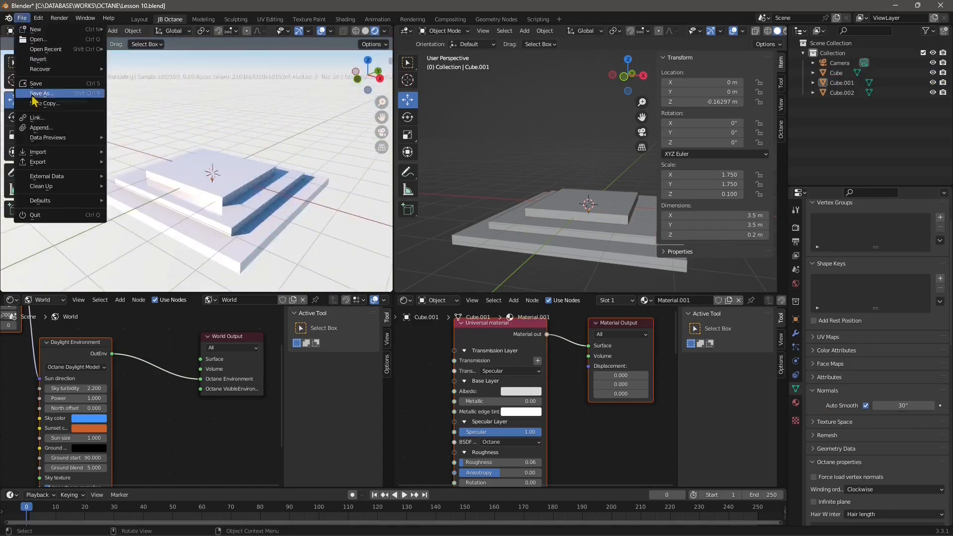
{"action": "mouse_move", "coordinate": [39, 152]}
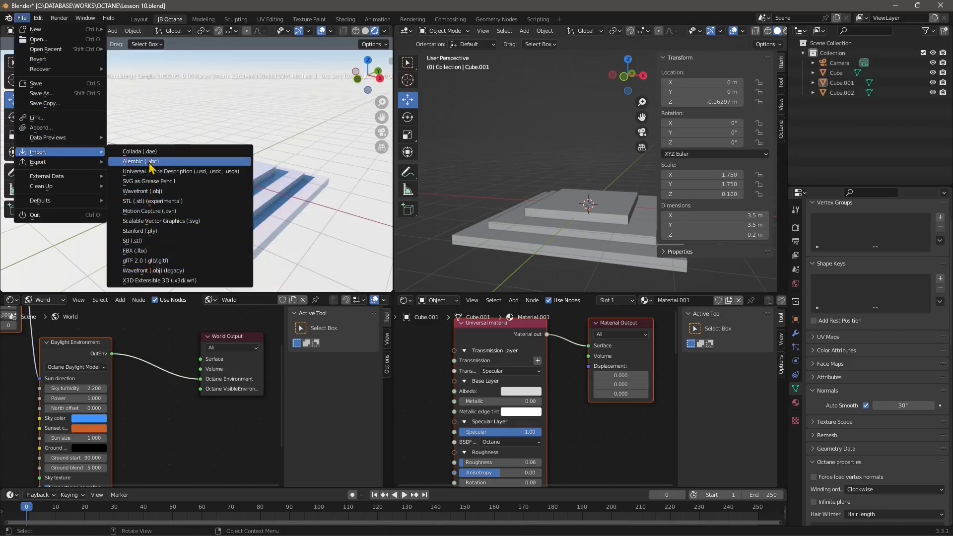
{"action": "left_click", "coordinate": [135, 250]}
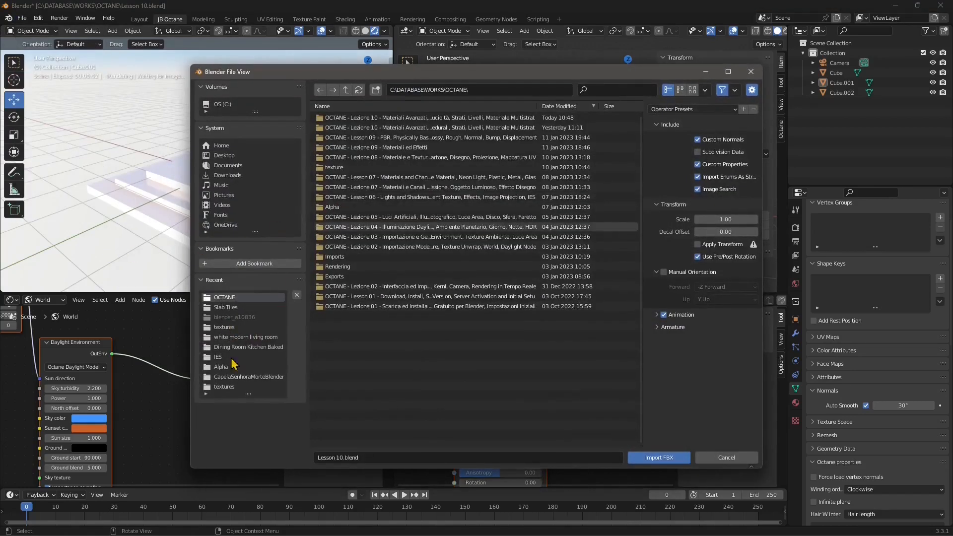
{"action": "left_click", "coordinate": [346, 89]}
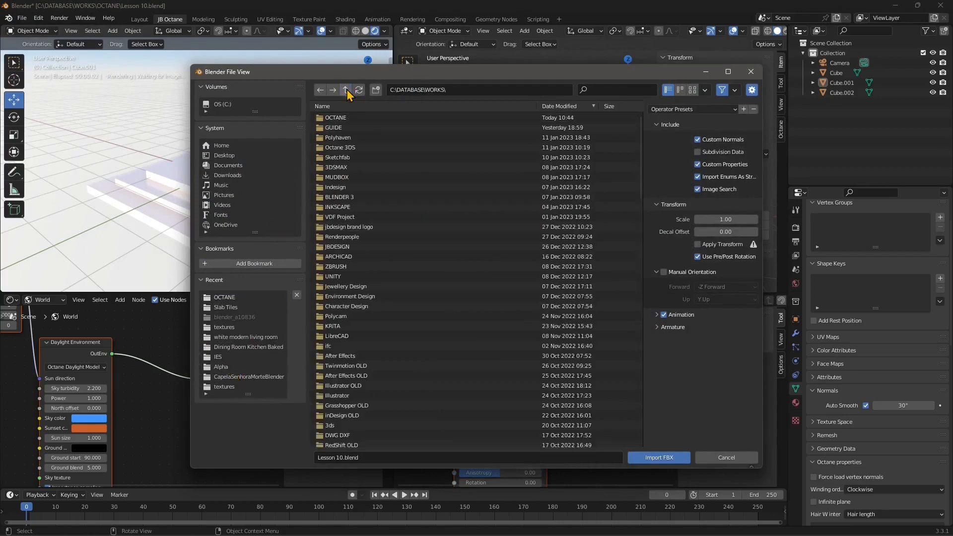
{"action": "left_click", "coordinate": [334, 137]}
{"action": "double_click", "coordinate": [334, 140]}
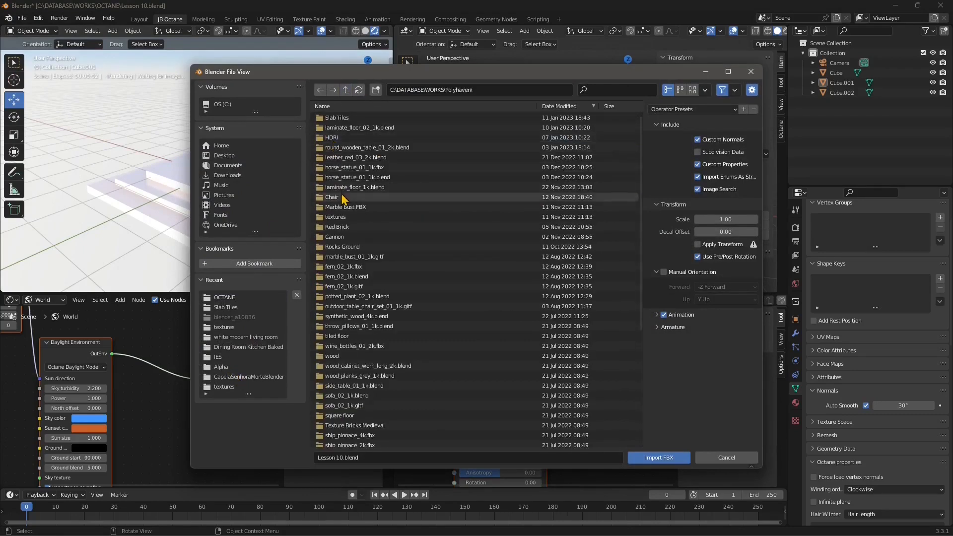